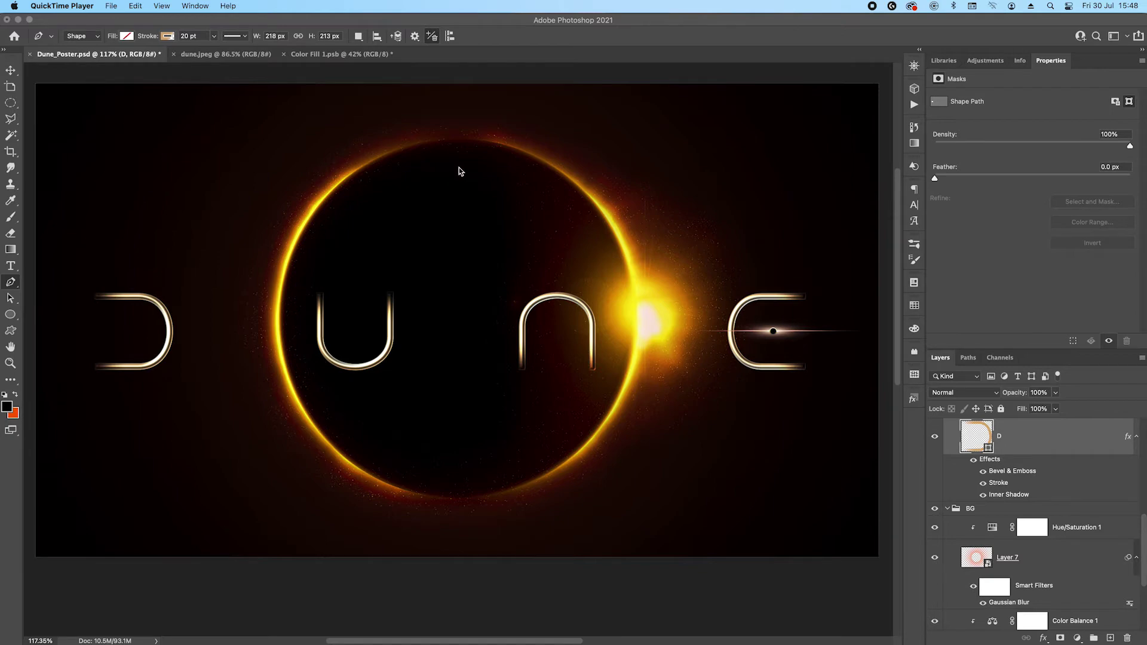
Bring Photoshop forward and display the dune.jpeg reference poster
click(223, 54)
click(223, 54)
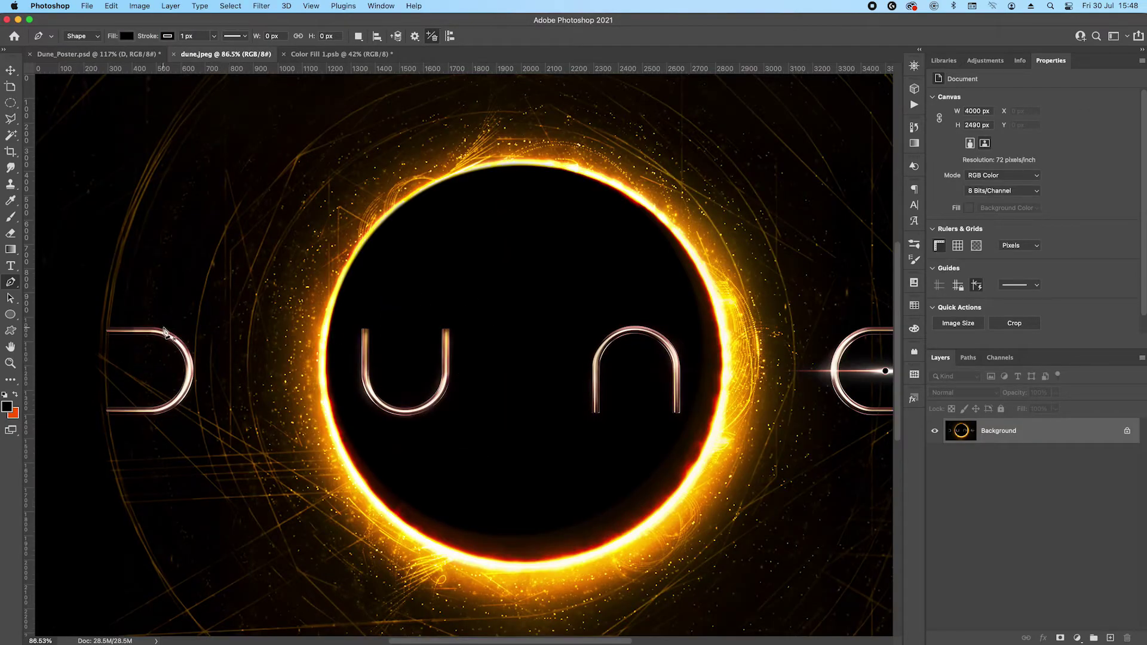
scroll(147, 337, up, 2)
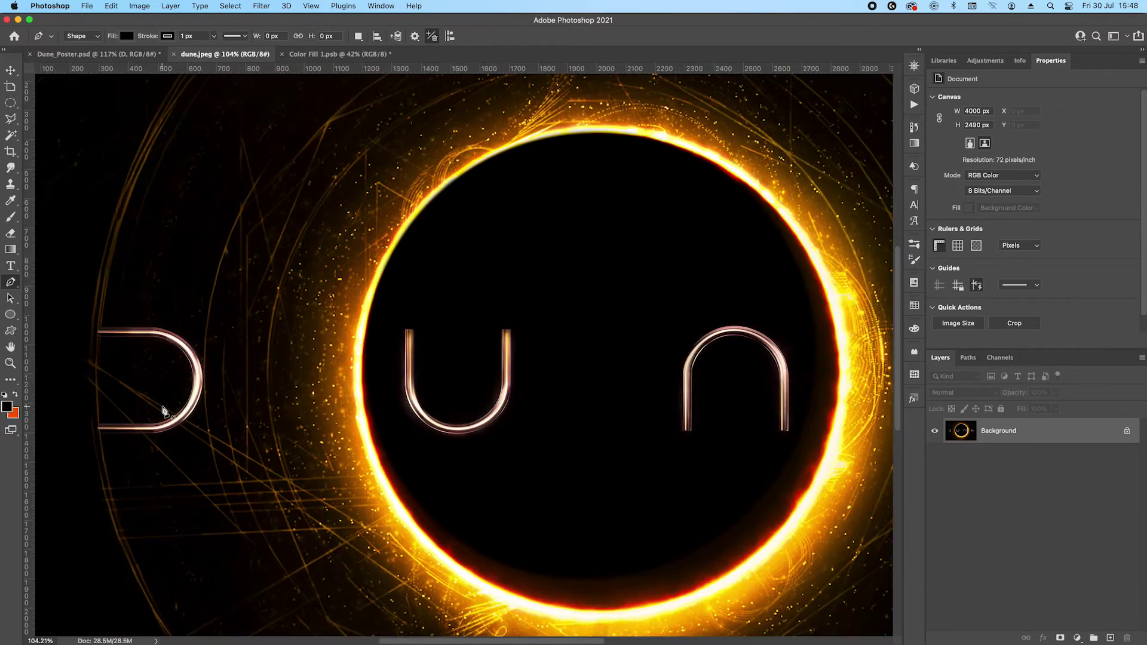
scroll(95, 424, up, 1)
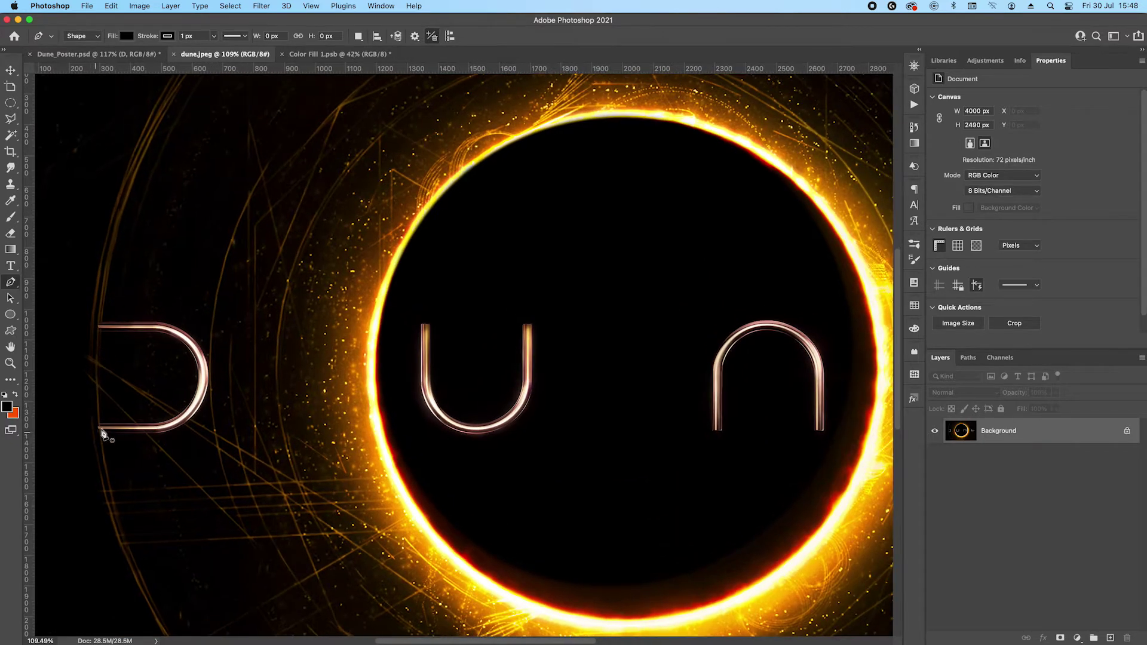
scroll(568, 424, down, 5)
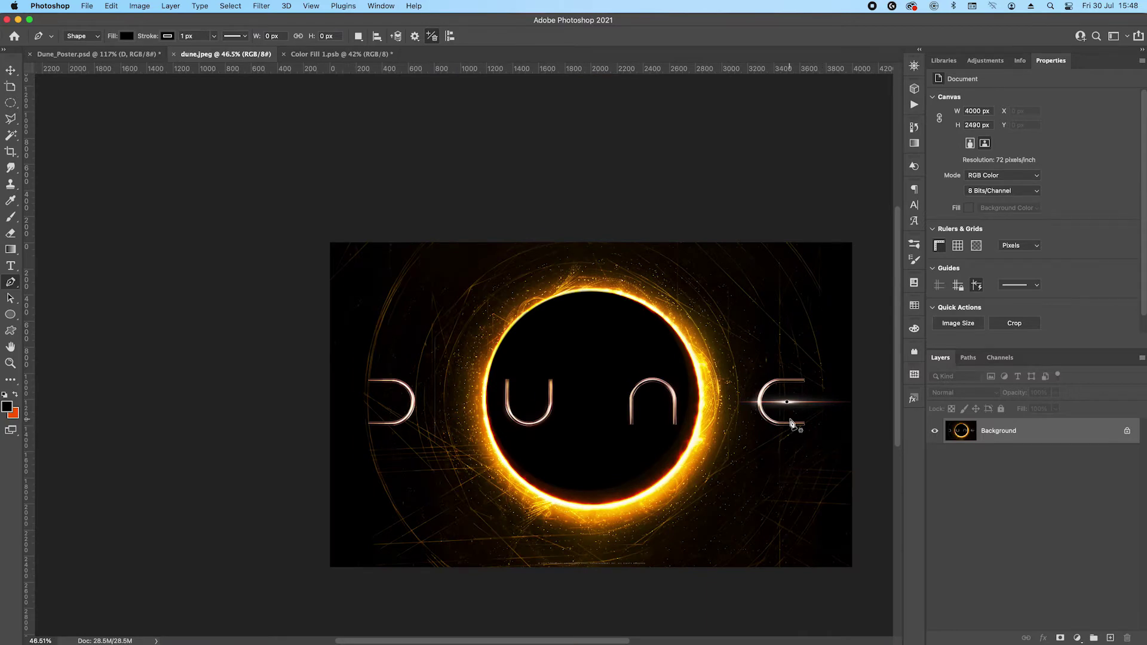
scroll(790, 423, up, 1)
scroll(790, 422, up, 1)
scroll(799, 420, up, 1)
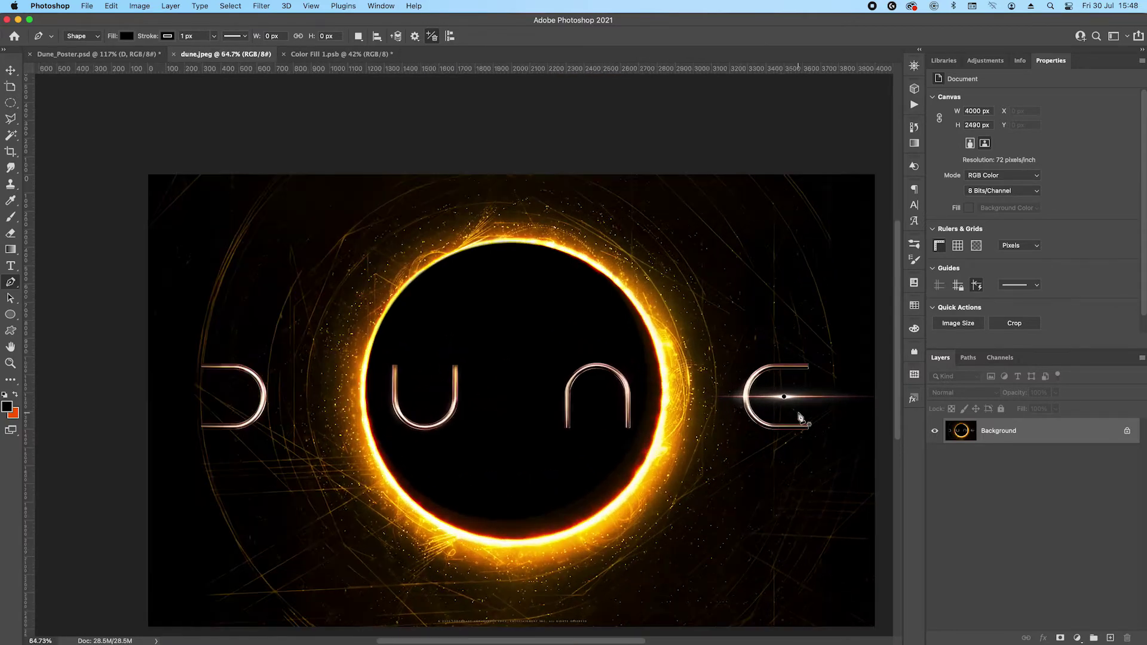
scroll(829, 409, up, 2)
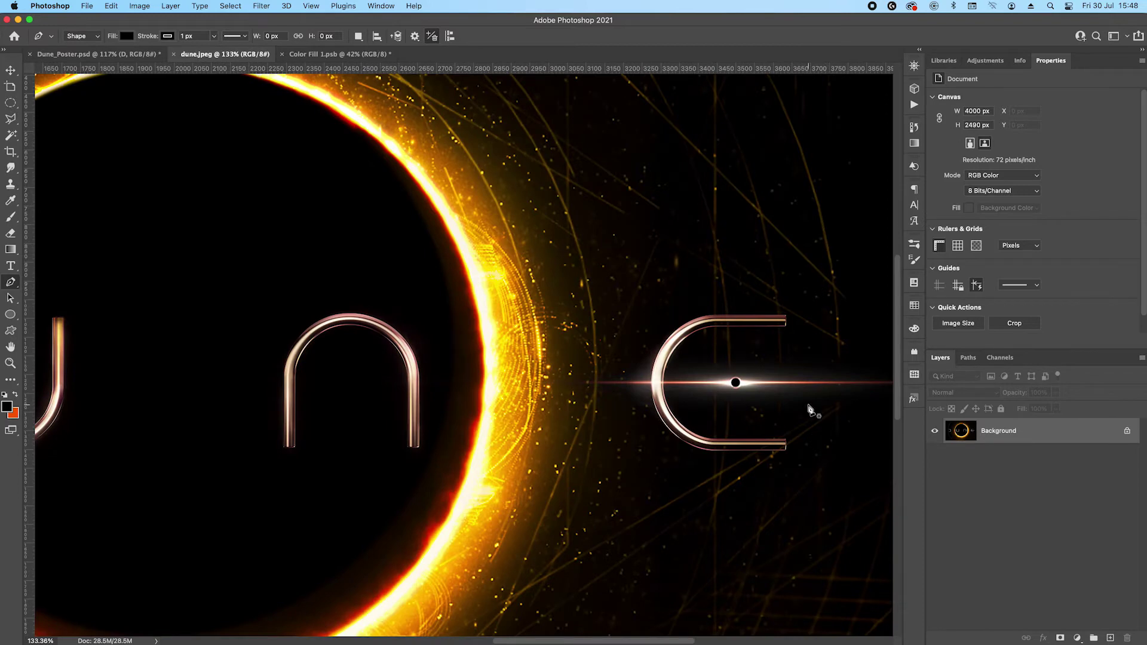
scroll(809, 410, down, 2)
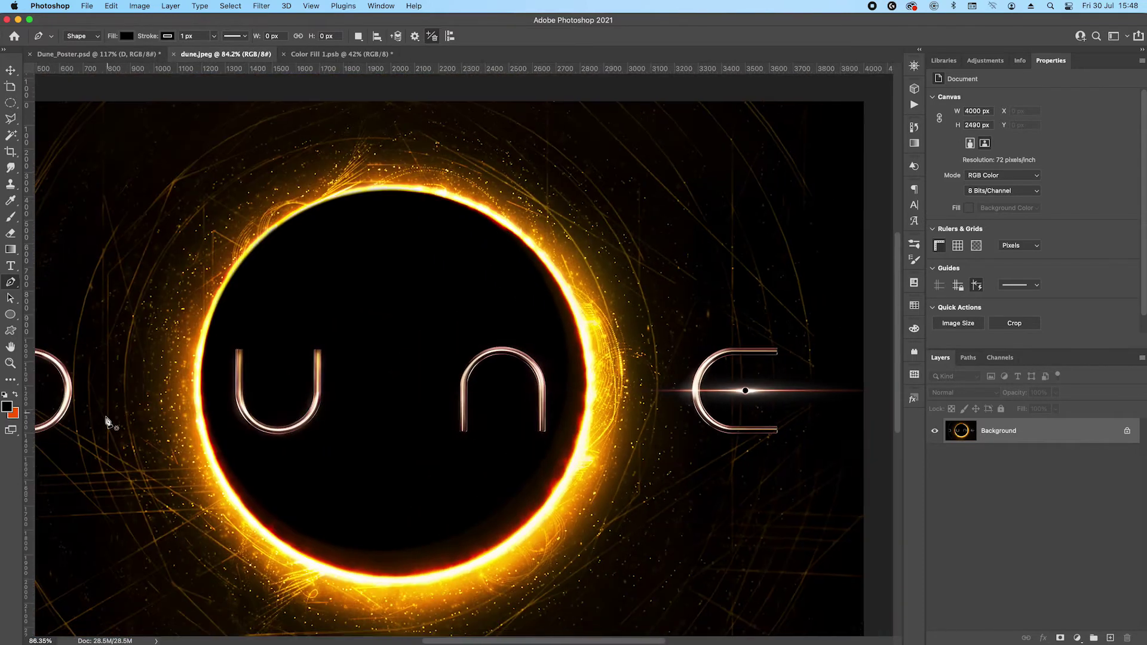
drag(115, 418, 344, 393)
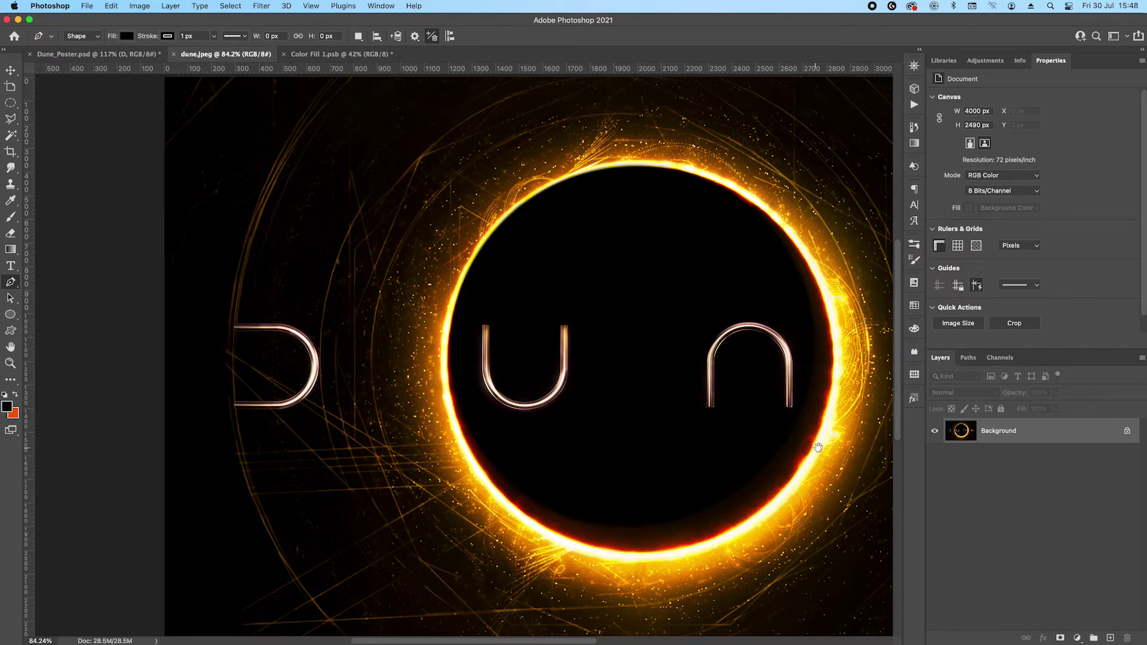
drag(818, 448, 650, 441)
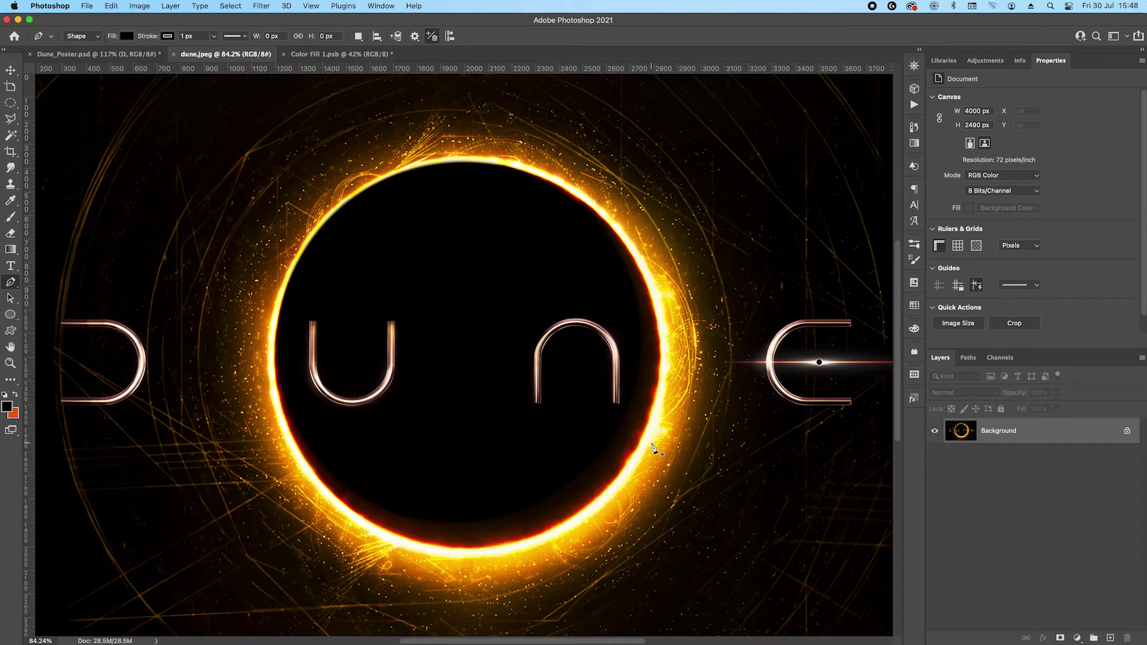
drag(144, 378, 249, 366)
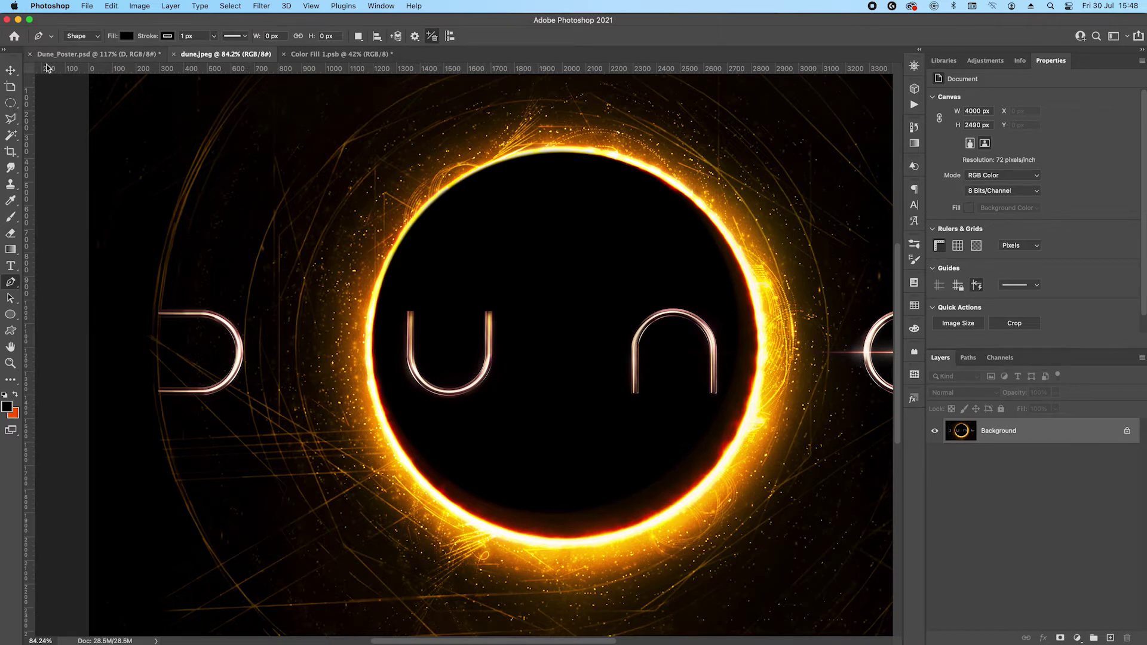
click(70, 55)
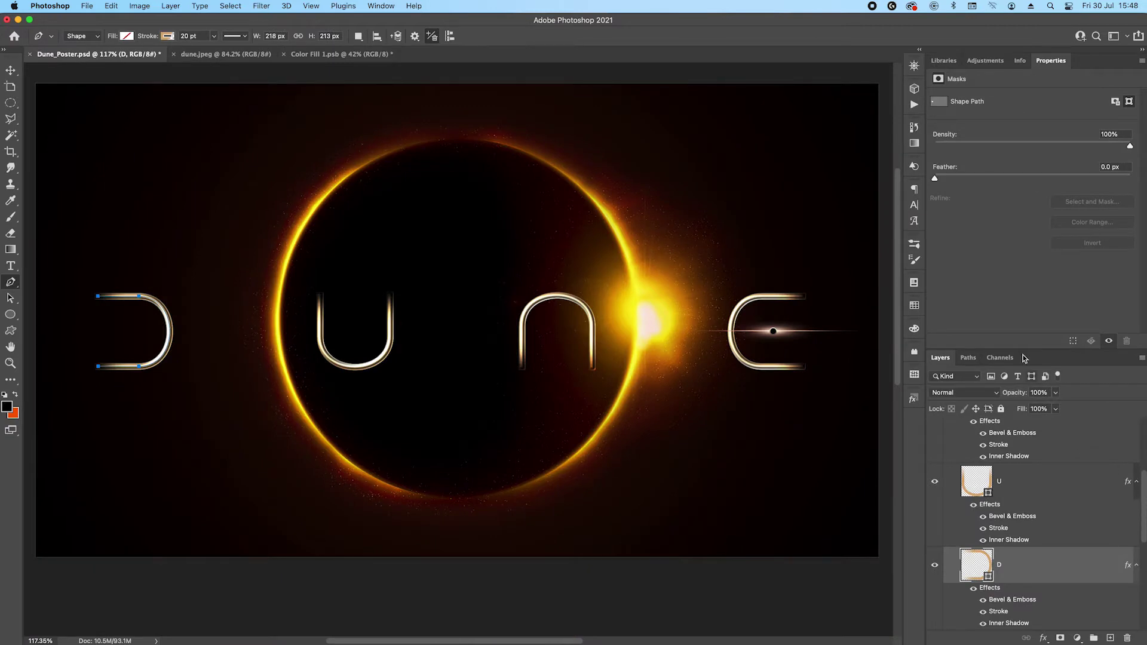
Enlarge the Layers list, collapse the BG group, and choose the Ellipse tool
drag(1024, 351, 1020, 265)
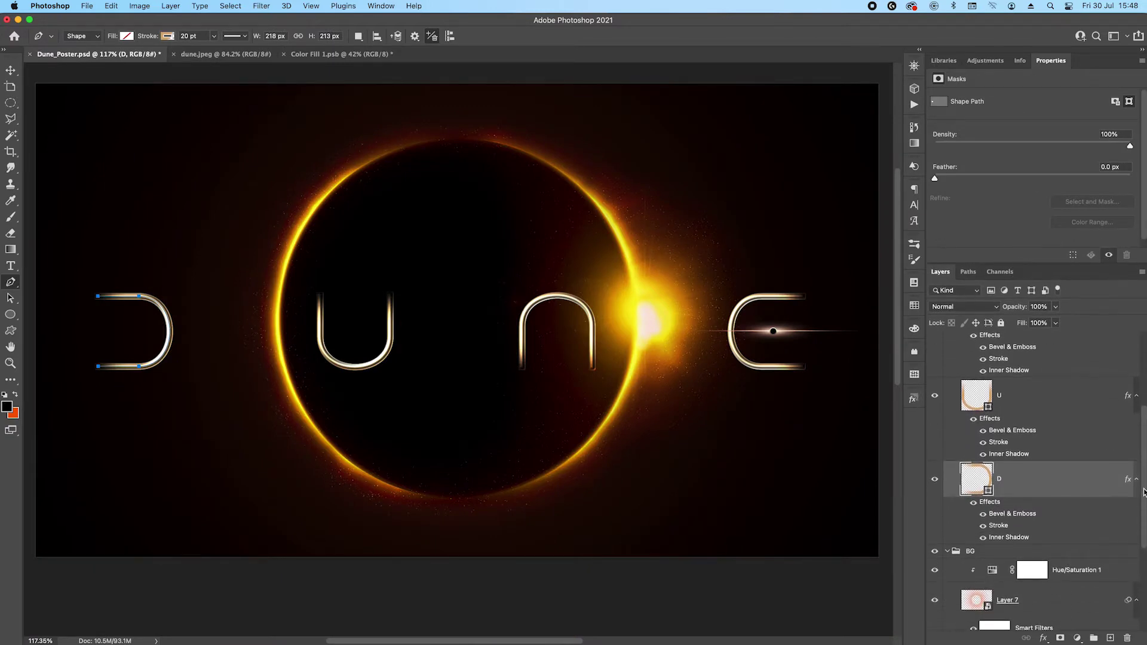
scroll(925, 426, up, 2)
scroll(977, 449, up, 2)
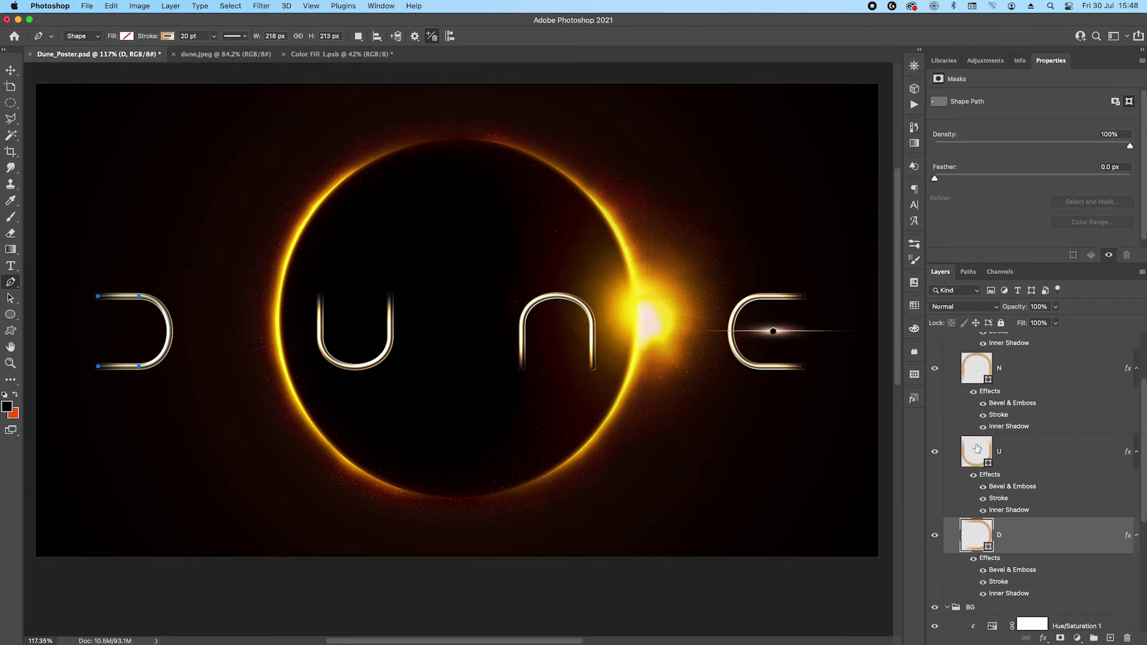
click(954, 609)
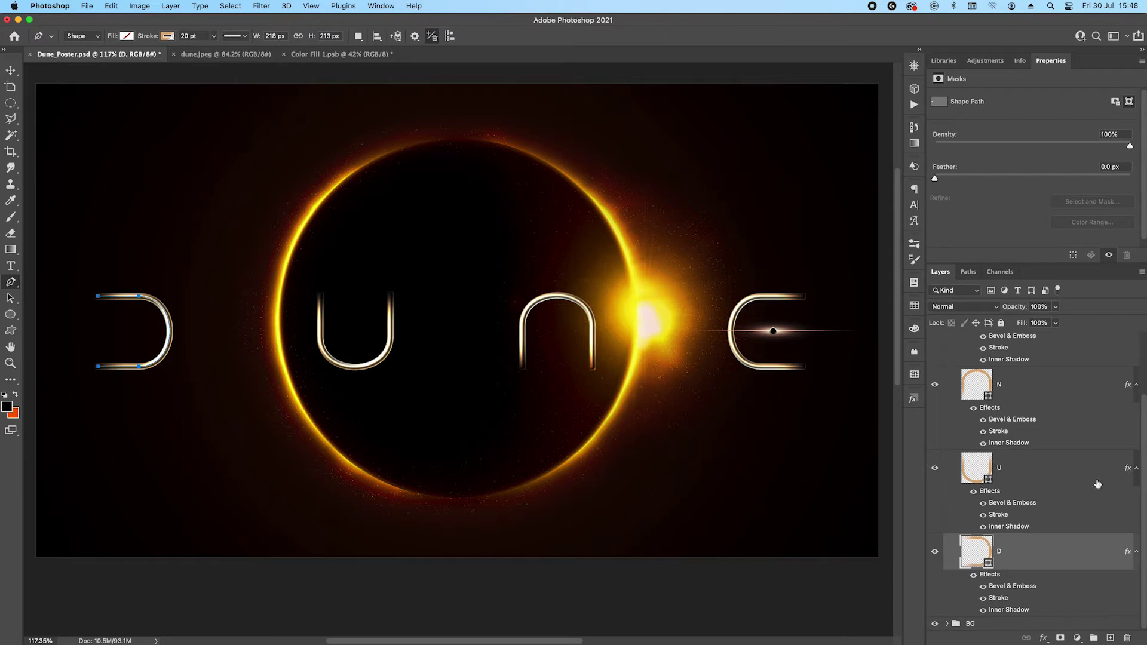
scroll(979, 434, up, 3)
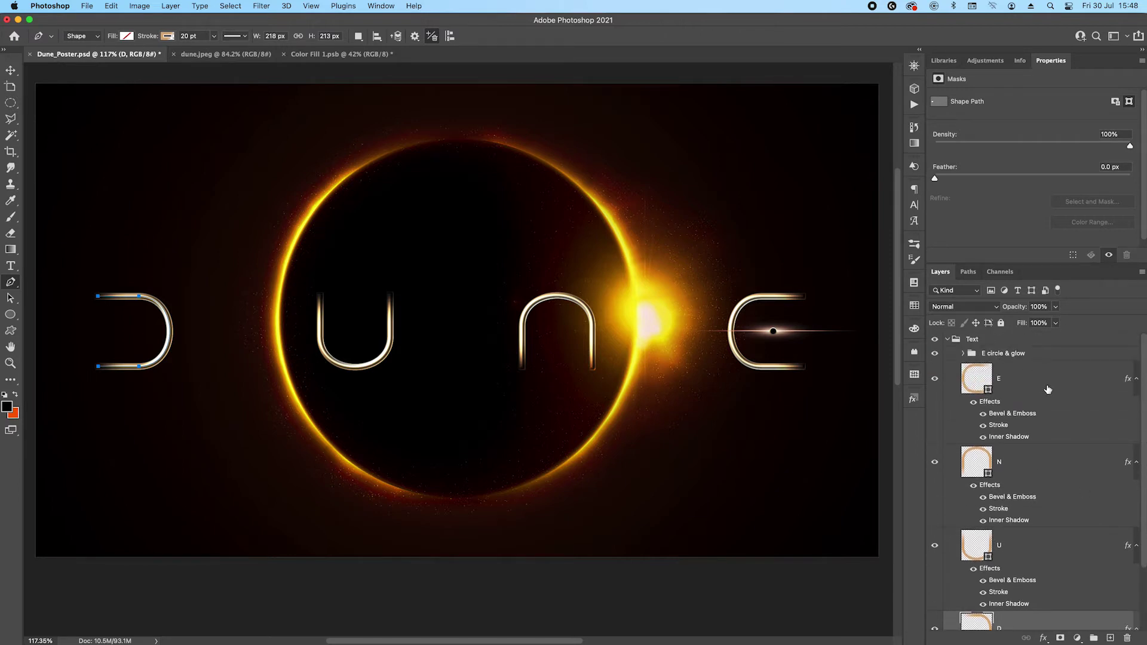
scroll(1060, 454, down, 3)
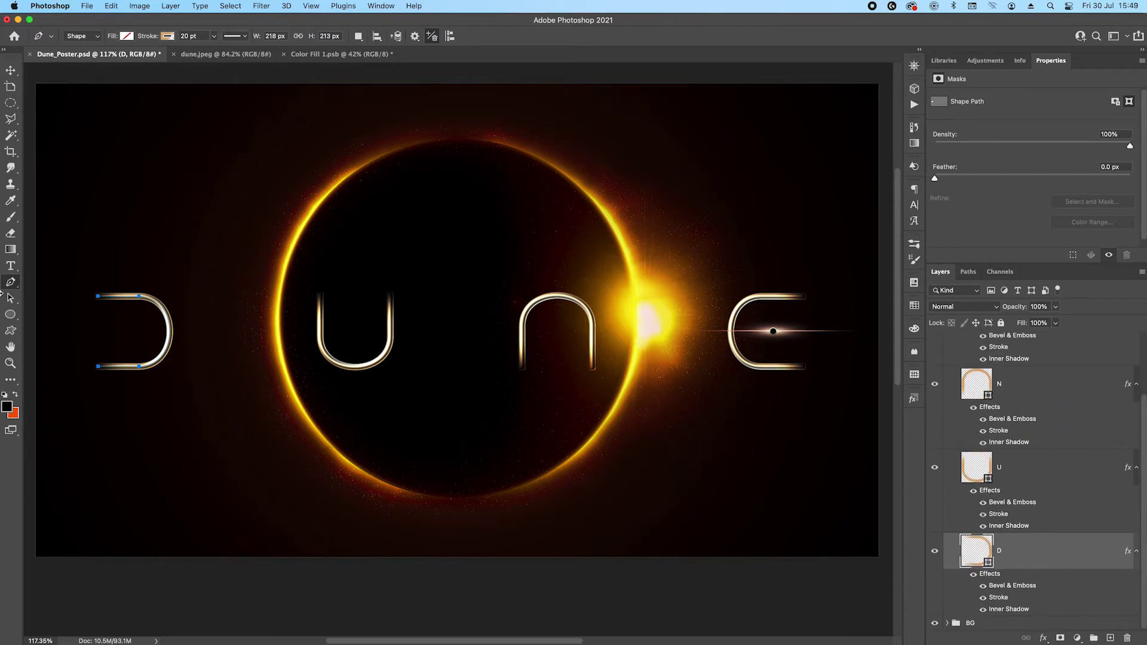
click(11, 315)
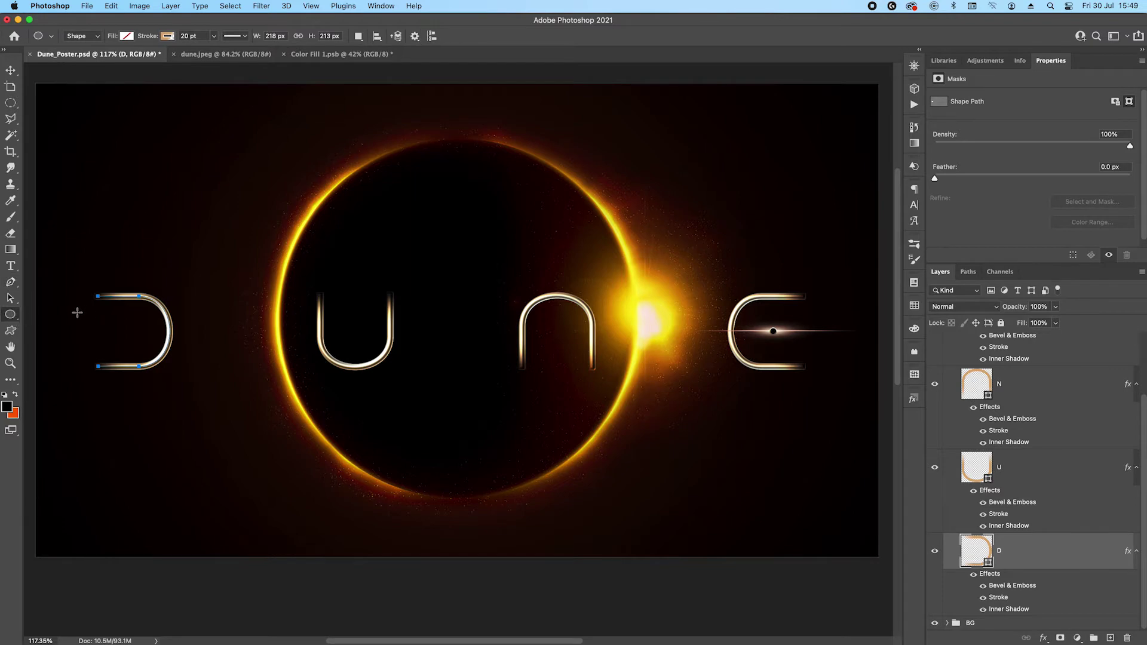
scroll(77, 311, up, 5)
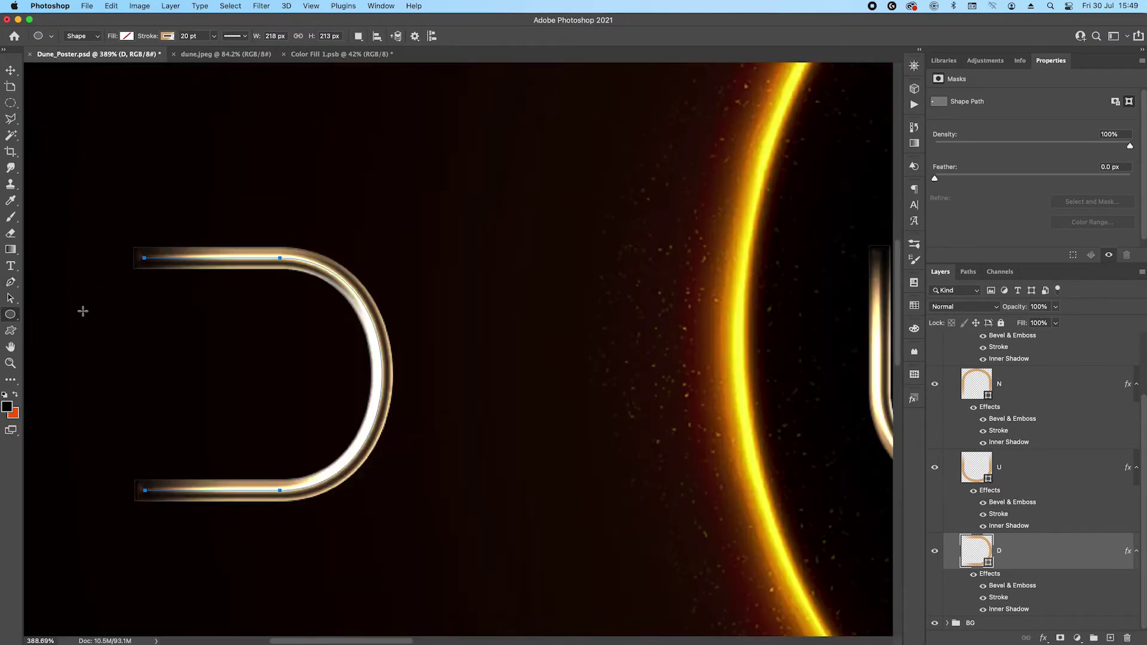
With the Pen tool, inspect the D's anchors, deleting one and undoing it
key(p)
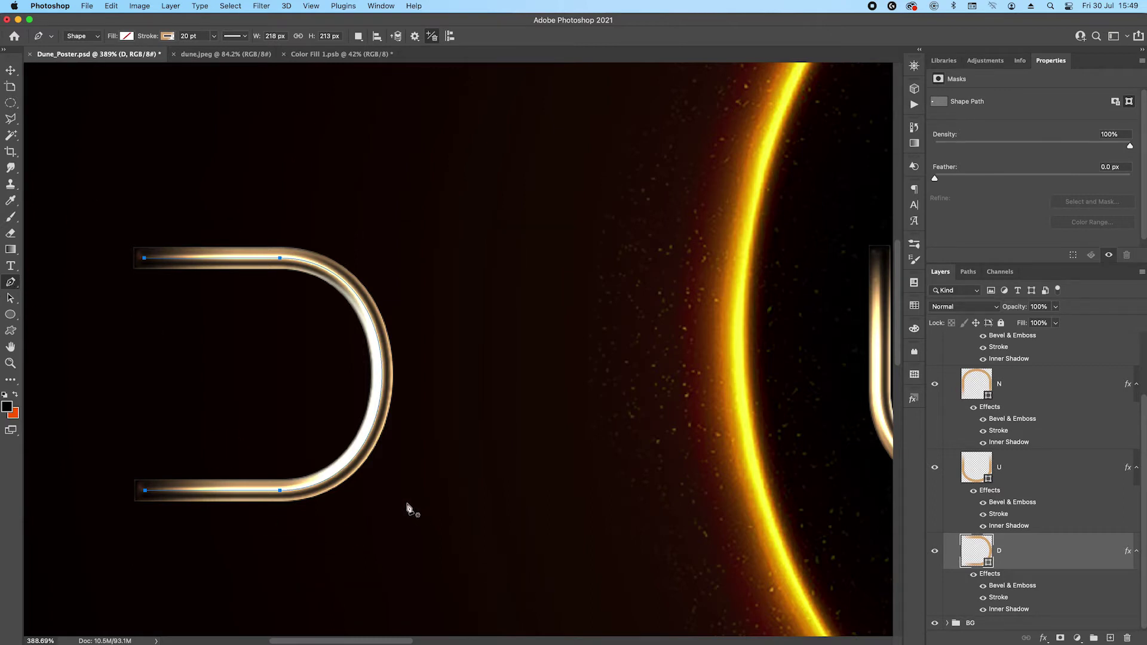
click(145, 258)
click(280, 259)
key(super+z)
super+click(291, 278)
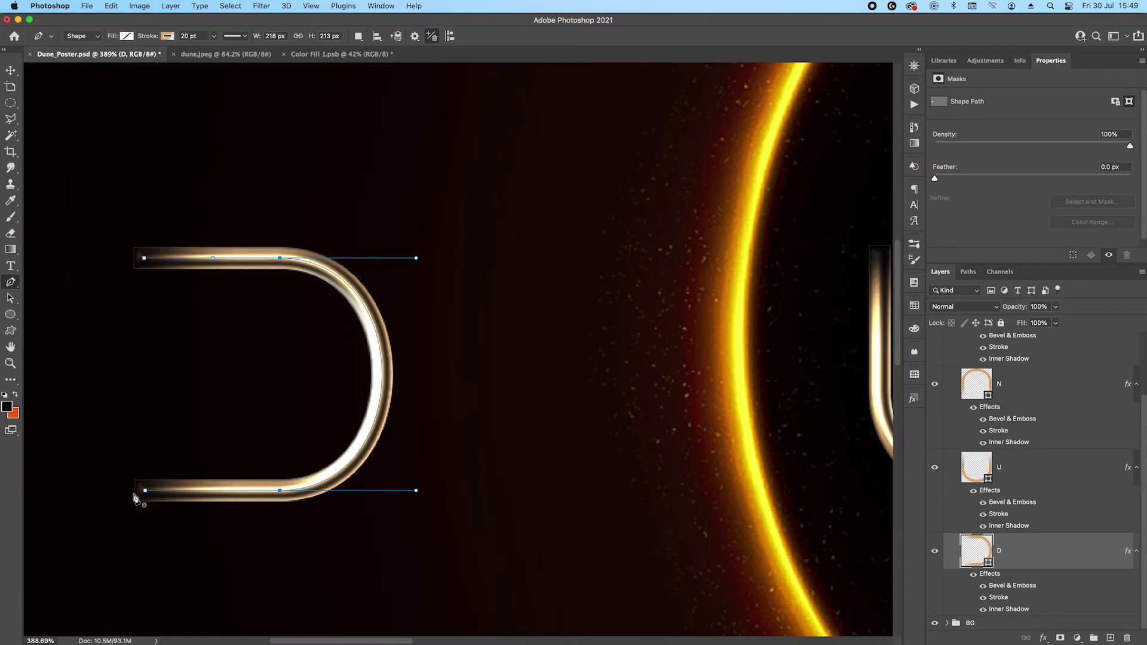
Centre the D in view, hide its path outline, and open the D layer's Layer Style
scroll(173, 490, down, 2)
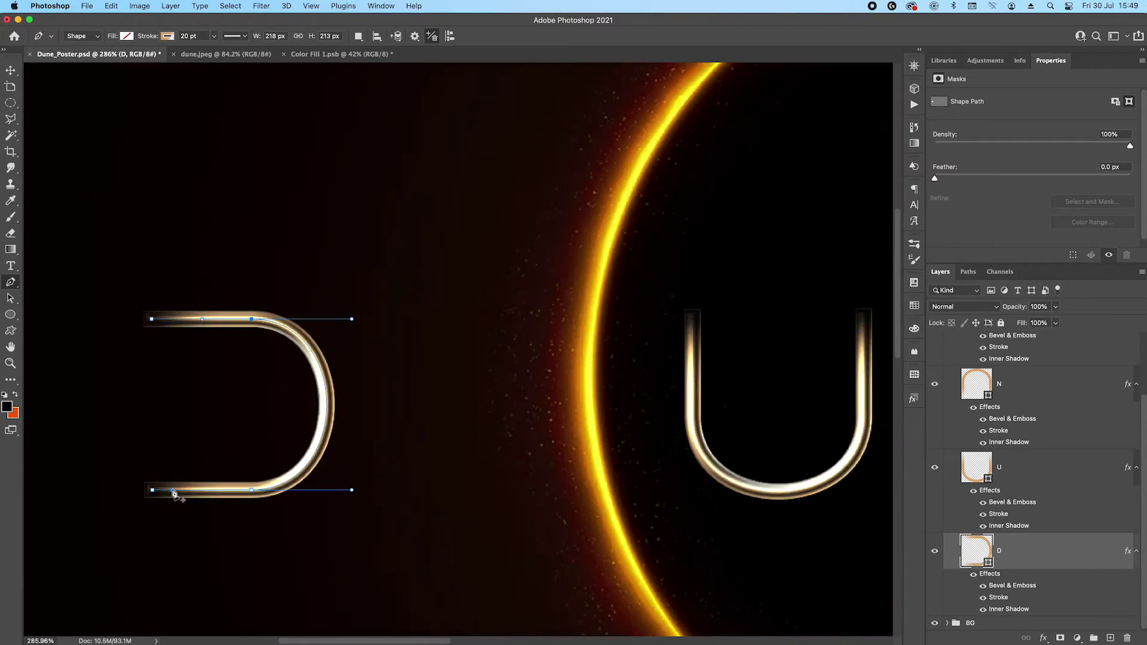
scroll(327, 473, down, 2)
drag(682, 544, 464, 448)
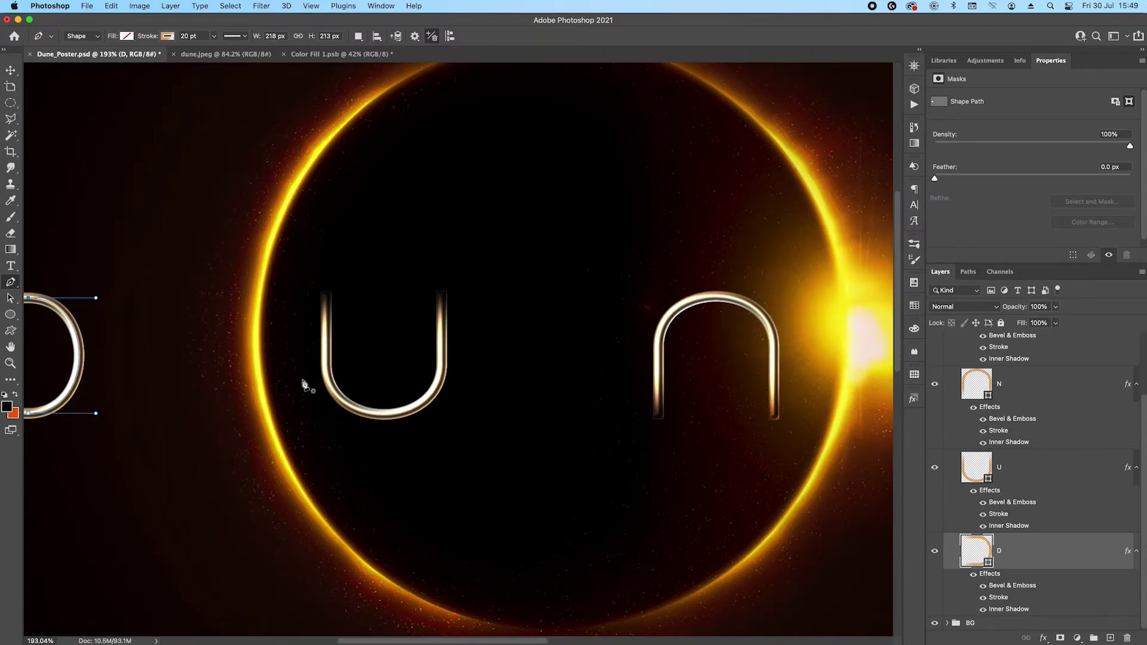
scroll(545, 389, right, 5)
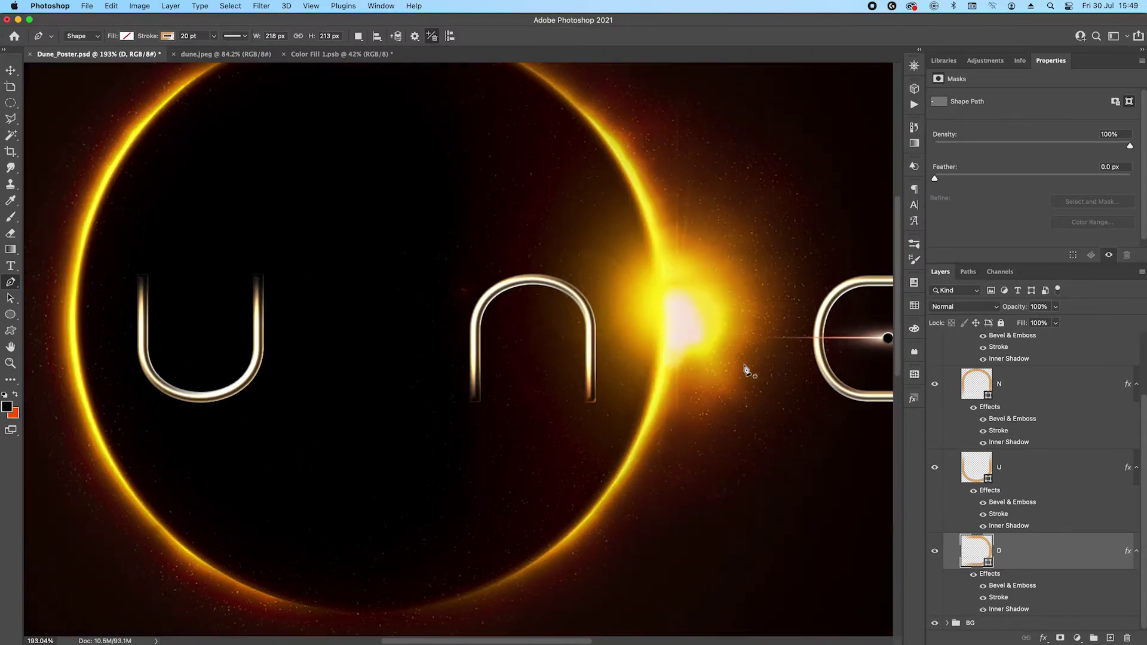
scroll(746, 370, right, 5)
scroll(276, 410, left, 12)
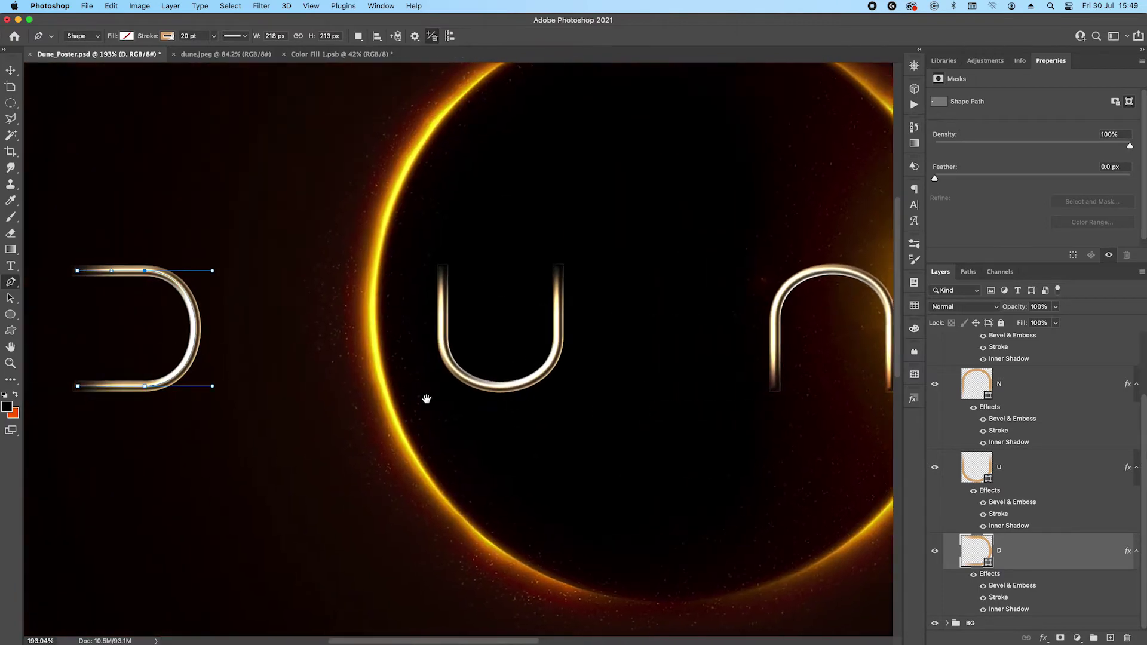
drag(426, 399, 563, 397)
scroll(230, 251, up, 3)
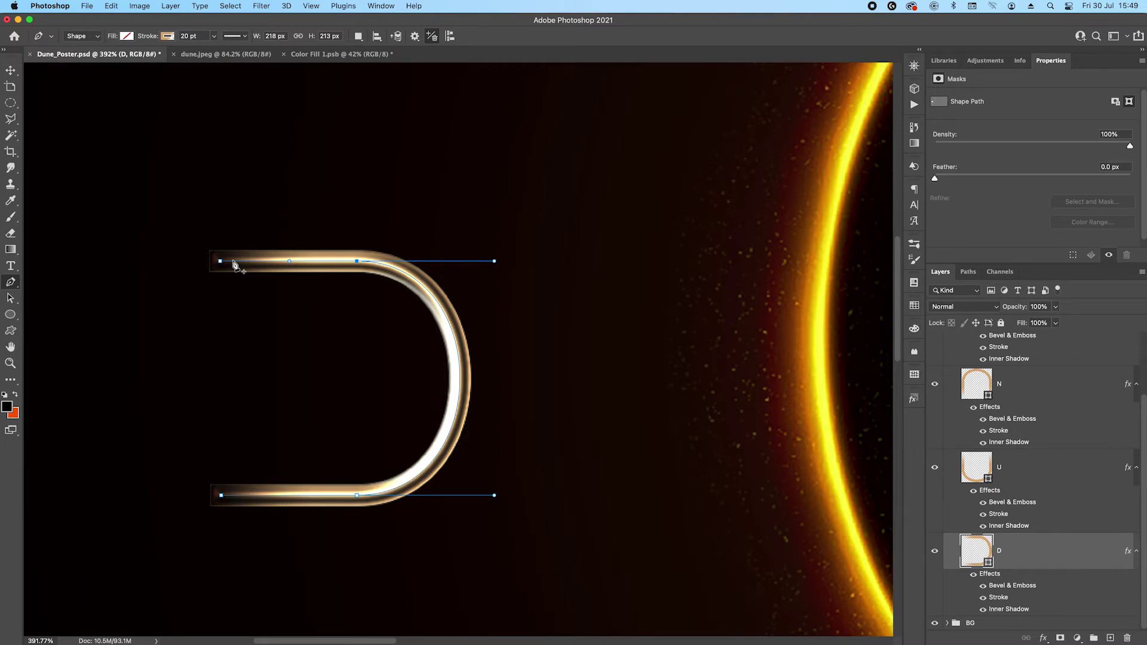
scroll(412, 209, down, 1)
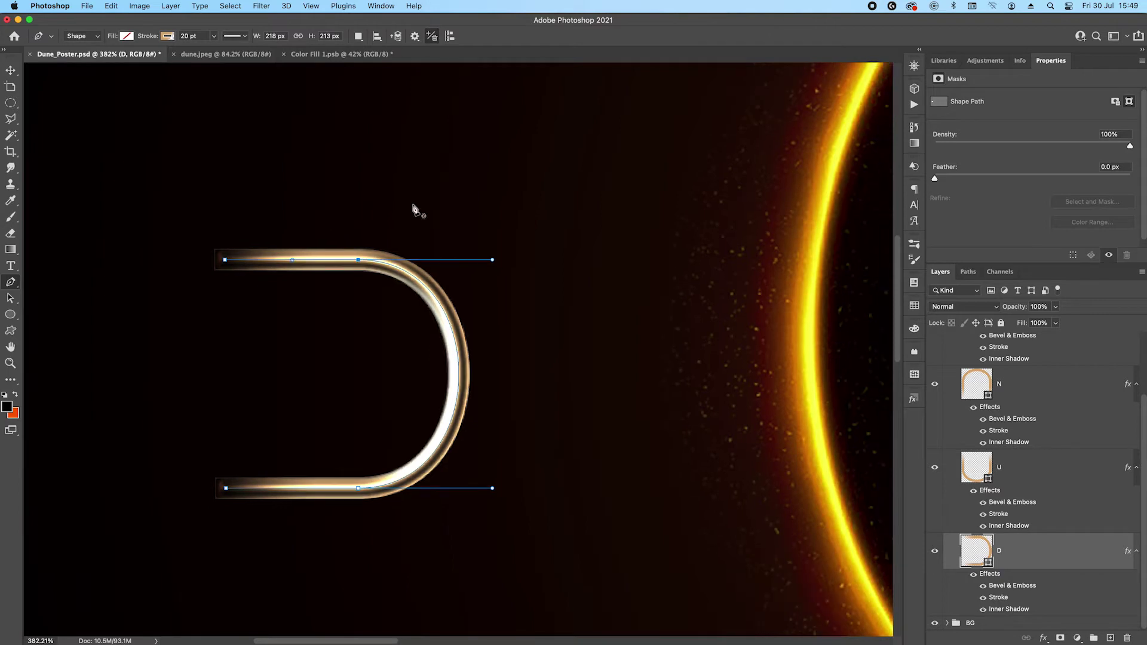
key(Escape)
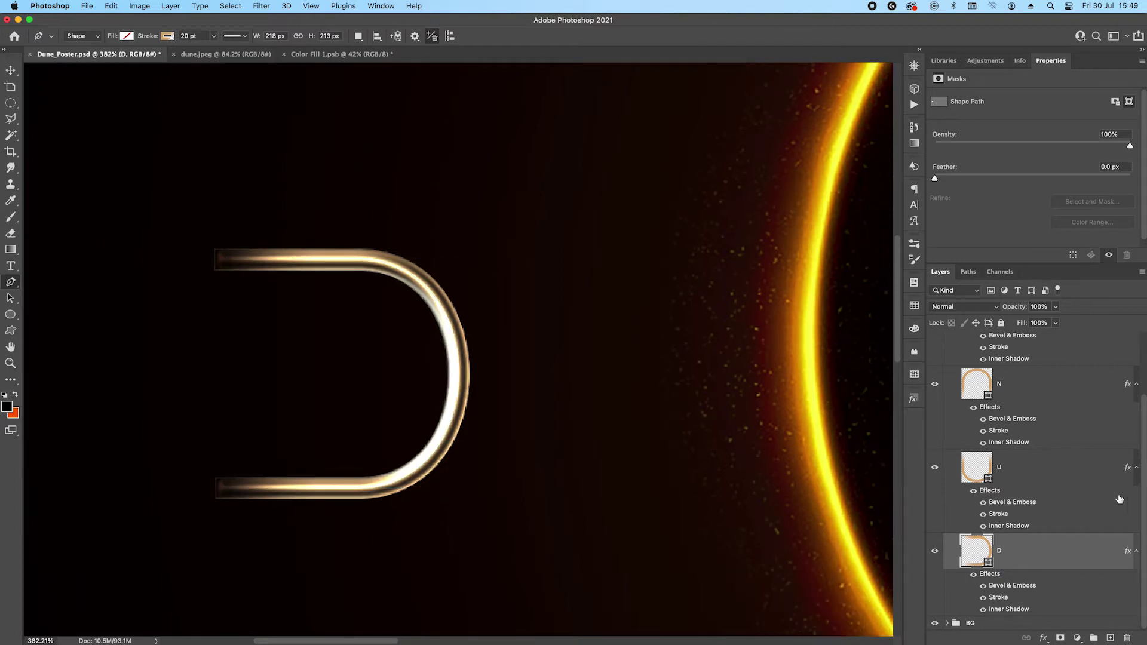
double_click(996, 574)
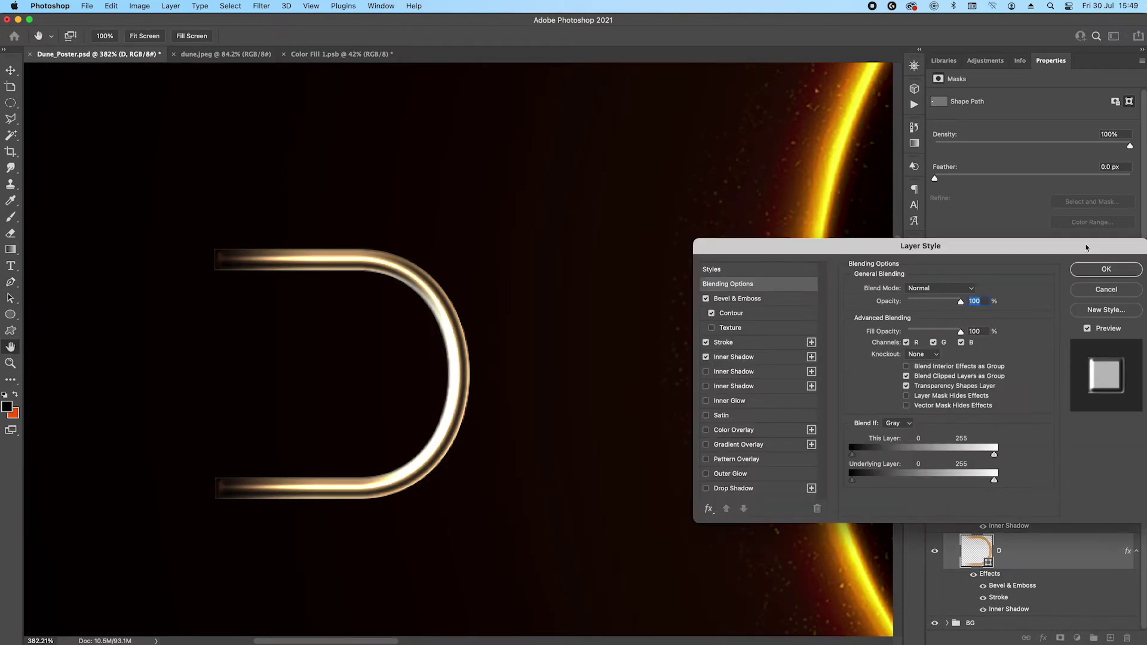
Close Layer Style unchanged and adjust the opacity stops of the D's stroke gradient
click(1106, 291)
click(11, 314)
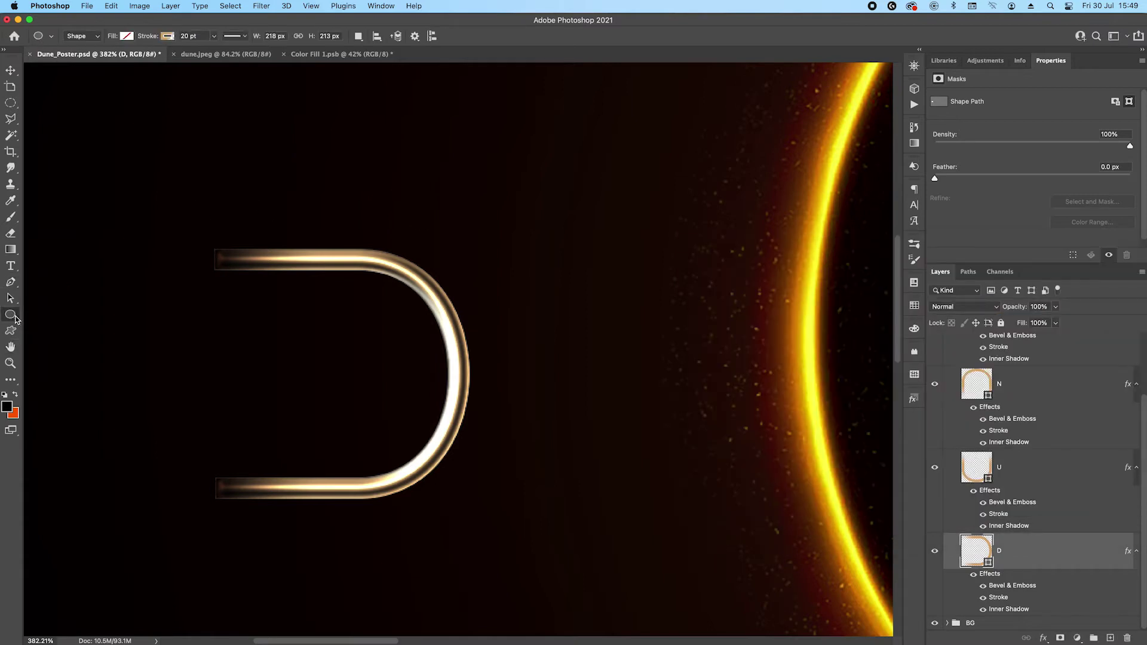
click(167, 36)
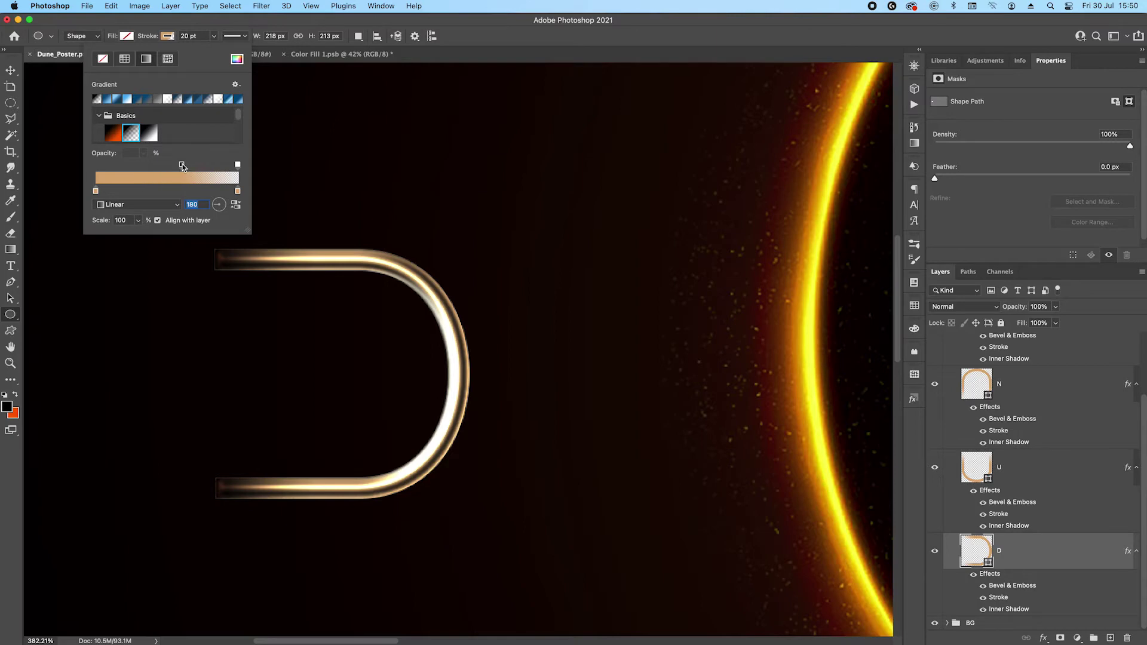
mouse_move(181, 164)
mouse_down()
mouse_move(119, 167)
mouse_move(249, 167)
mouse_move(166, 165)
mouse_up()
click(238, 165)
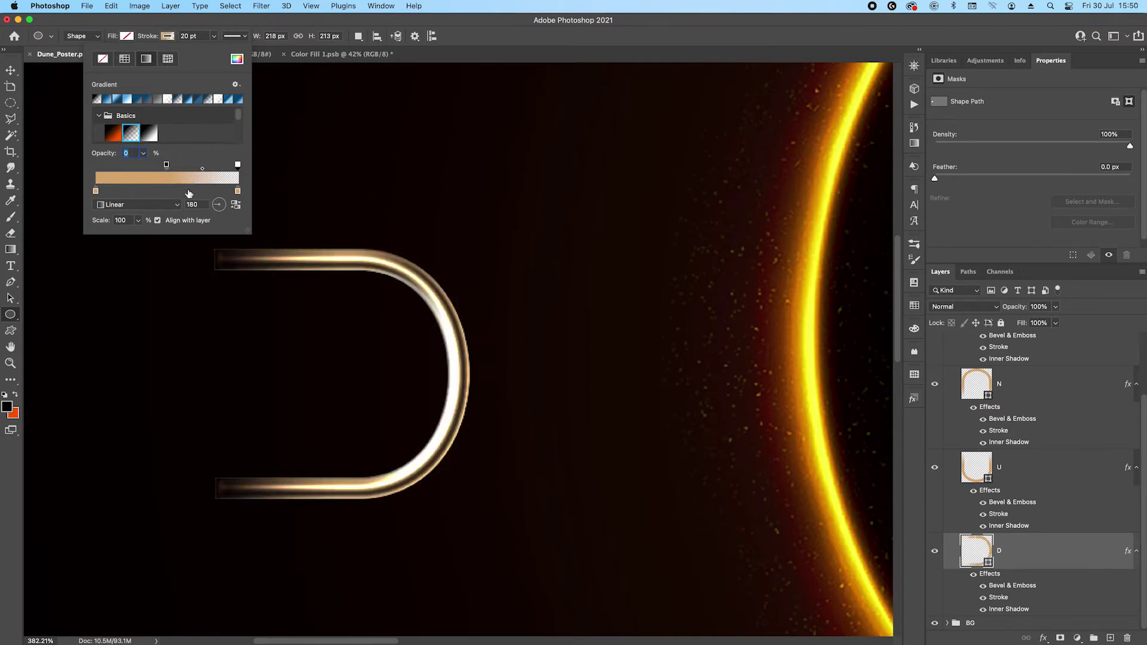
click(167, 165)
drag(167, 164, 167, 171)
Set the stroke gradient's left colour stop to tan #daae76
click(95, 191)
double_click(96, 192)
drag(951, 437, 421, 153)
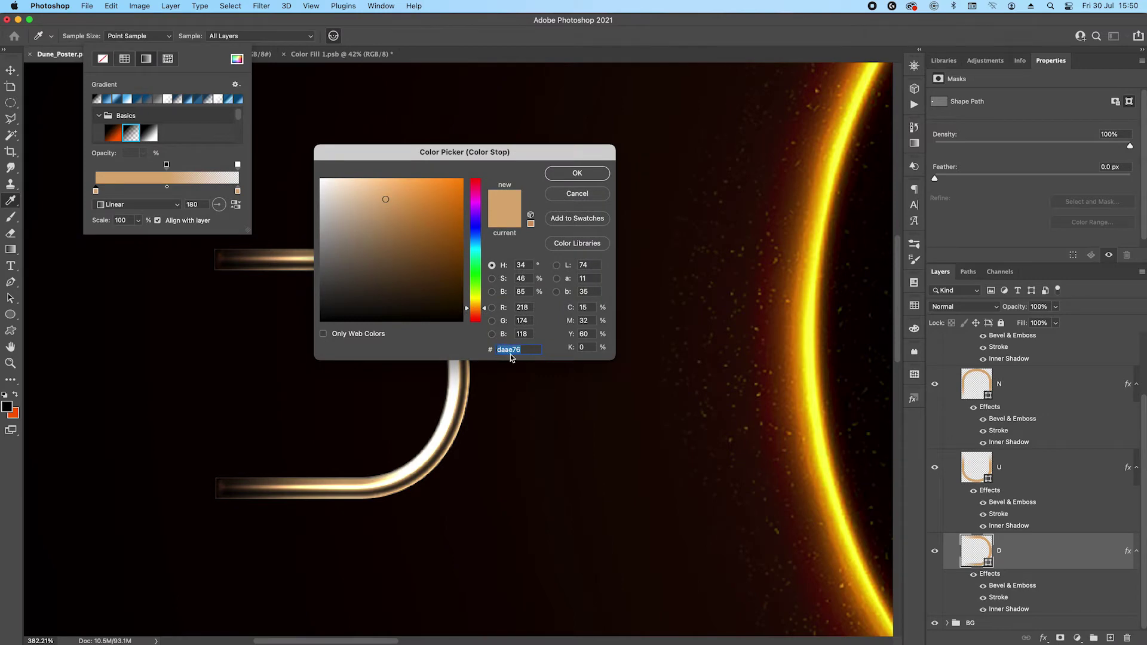
click(574, 173)
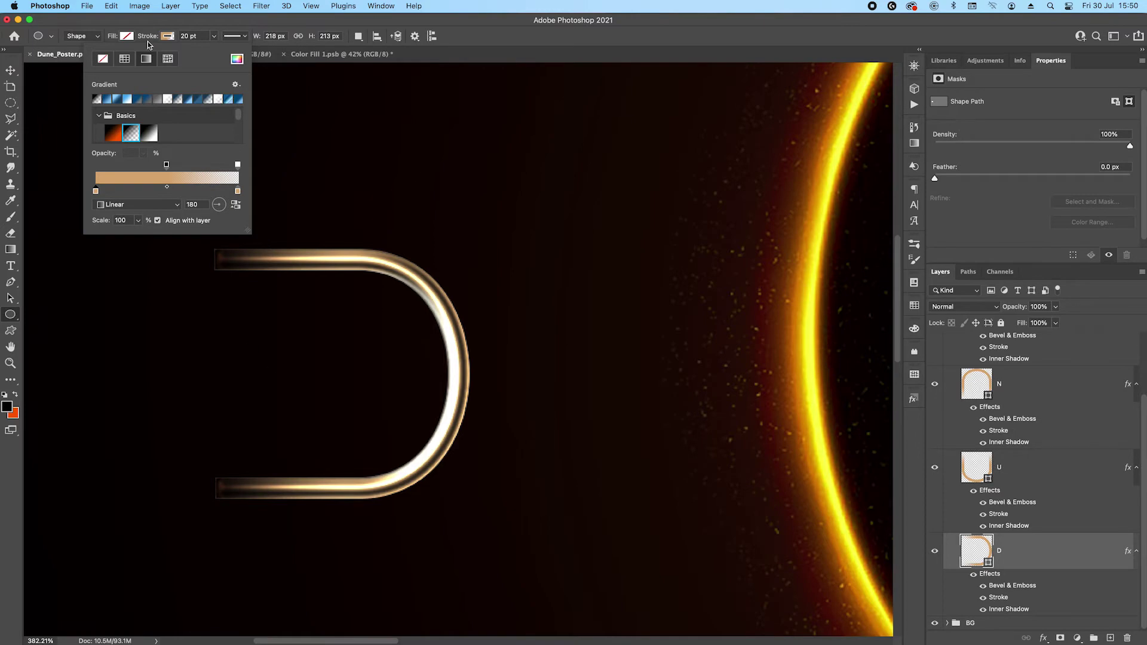
click(559, 38)
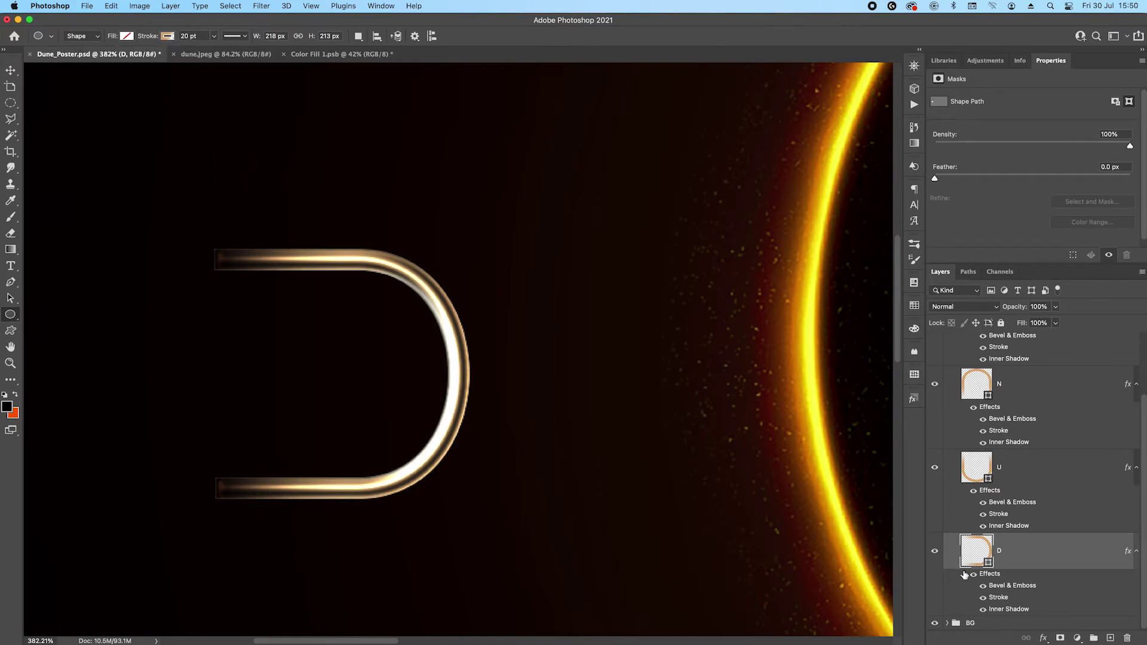
In the D's Layer Style, make the Bevel & Emboss gloss contour anti-aliased
double_click(992, 575)
drag(871, 239, 633, 109)
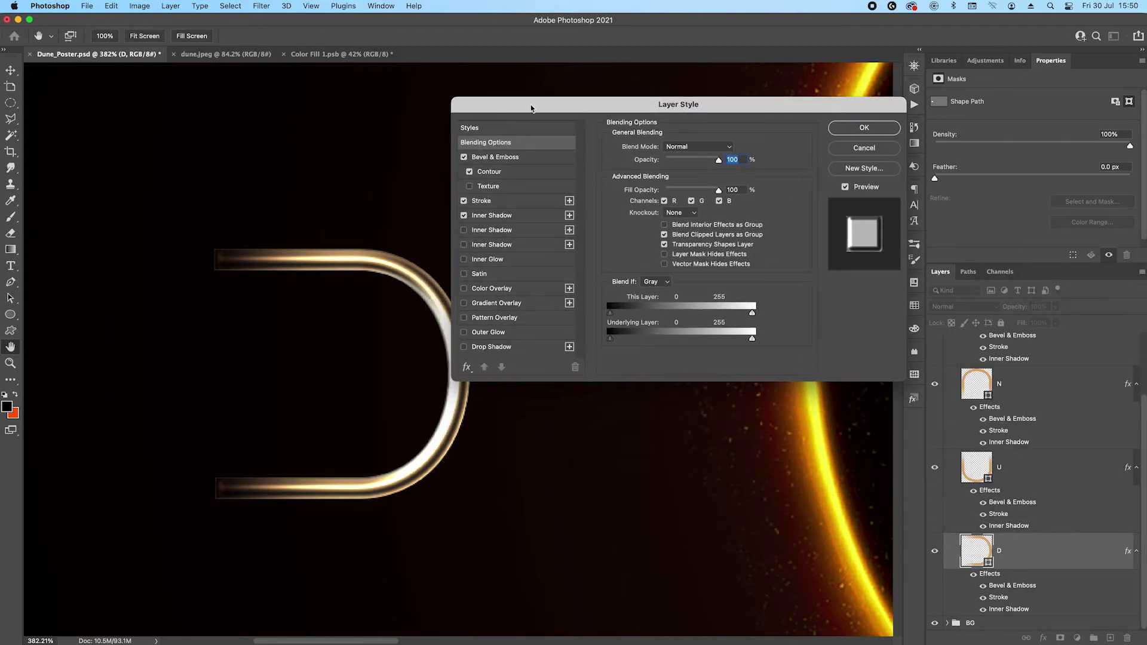
drag(531, 108, 558, 120)
click(508, 213)
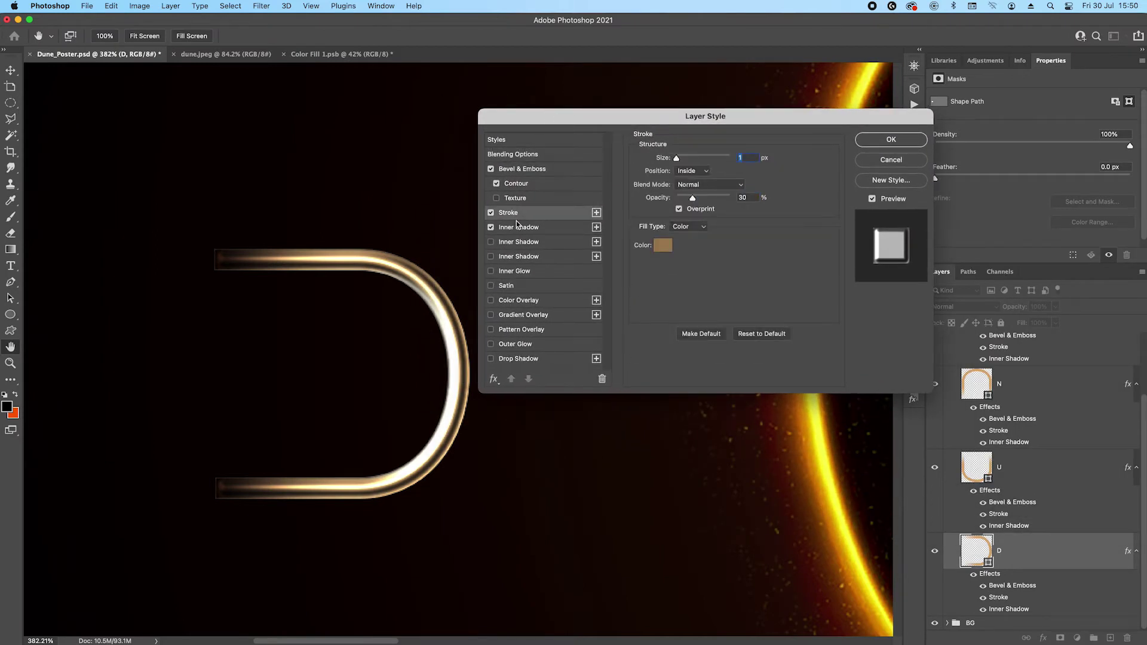
click(523, 170)
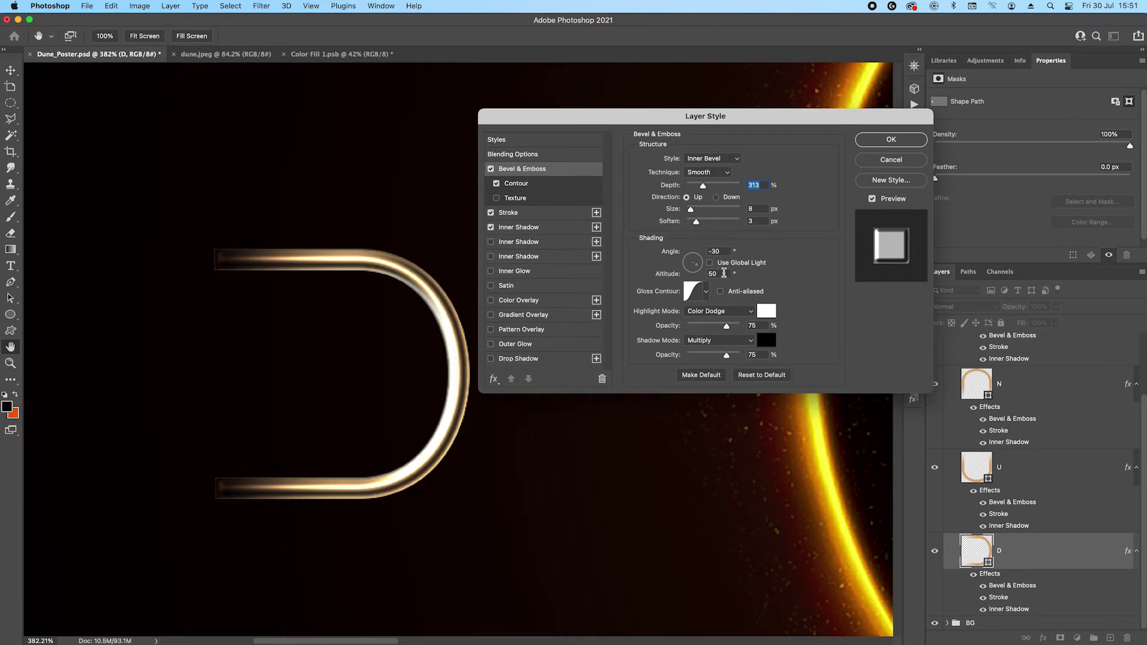
click(705, 293)
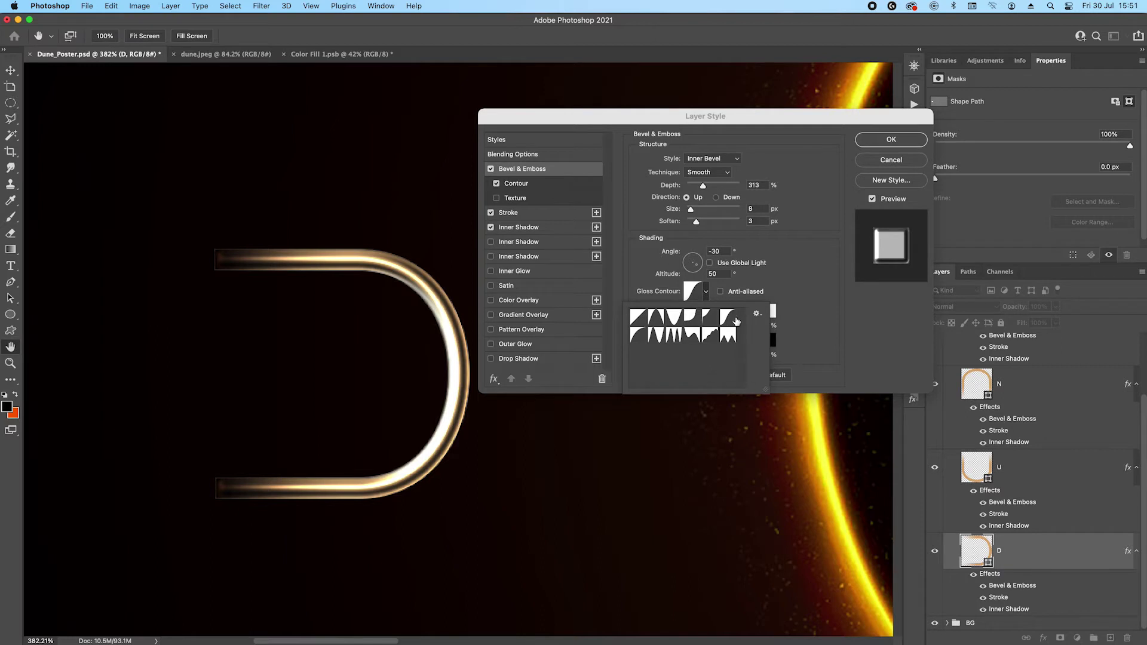
click(775, 289)
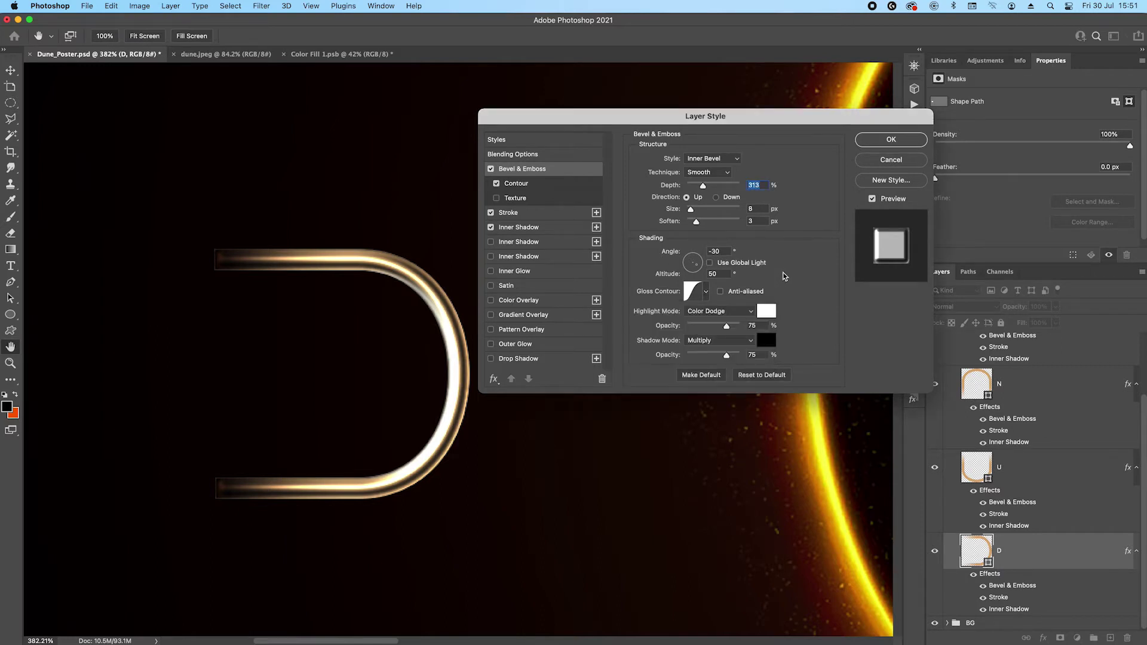
click(722, 291)
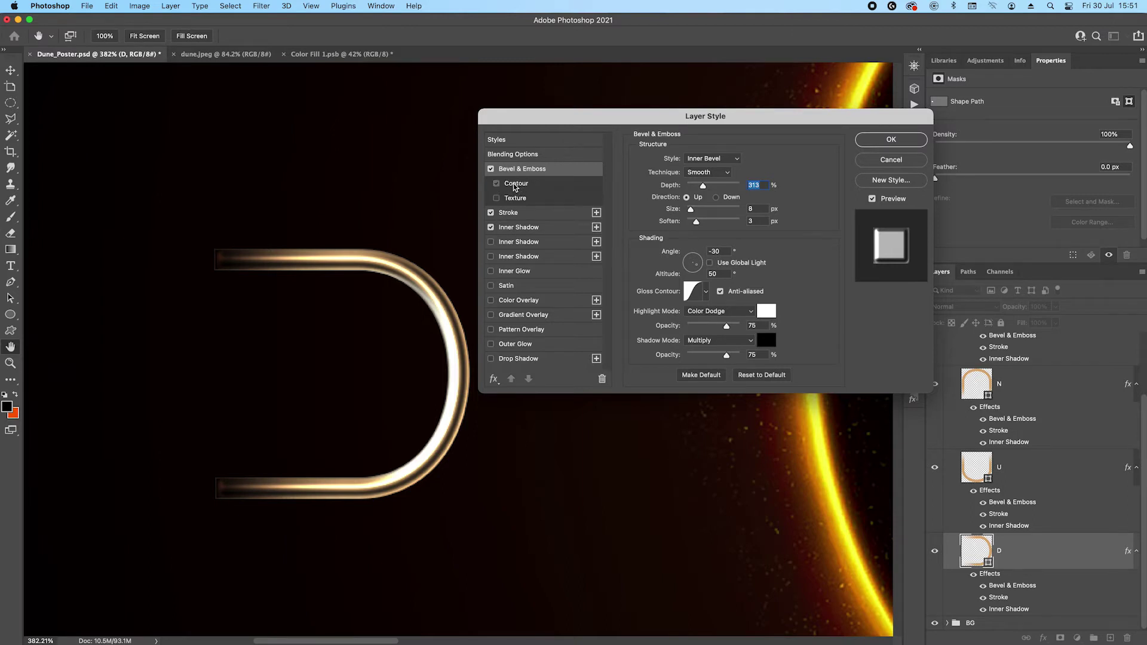
Review the bevel Contour presets, then inspect the D's Stroke colour
click(513, 185)
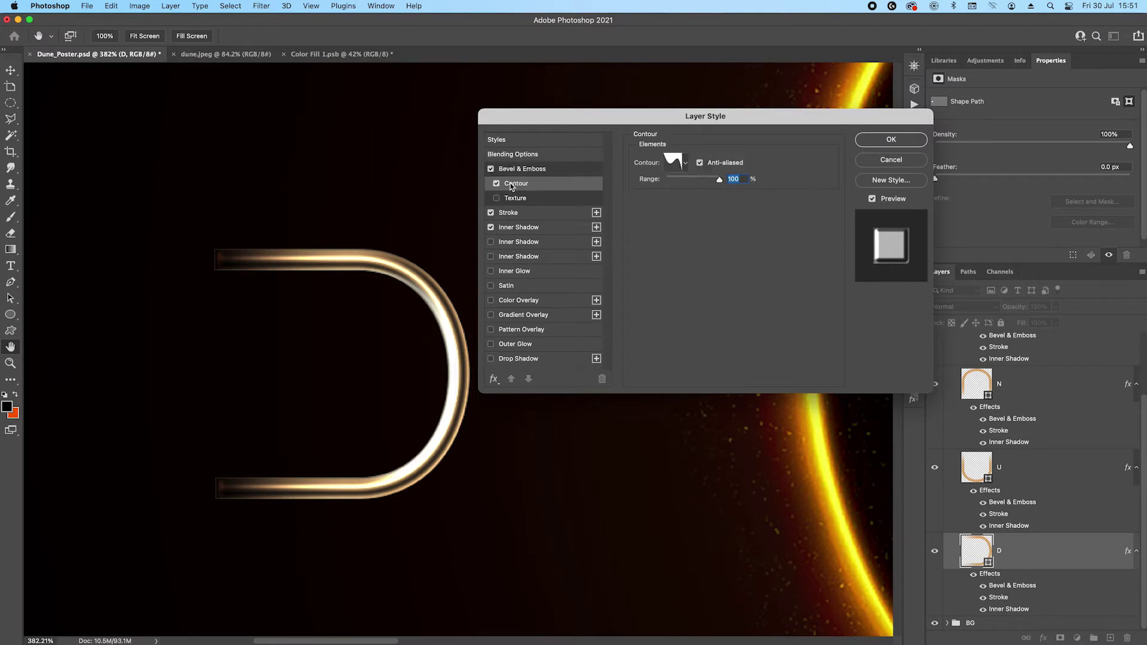
click(684, 164)
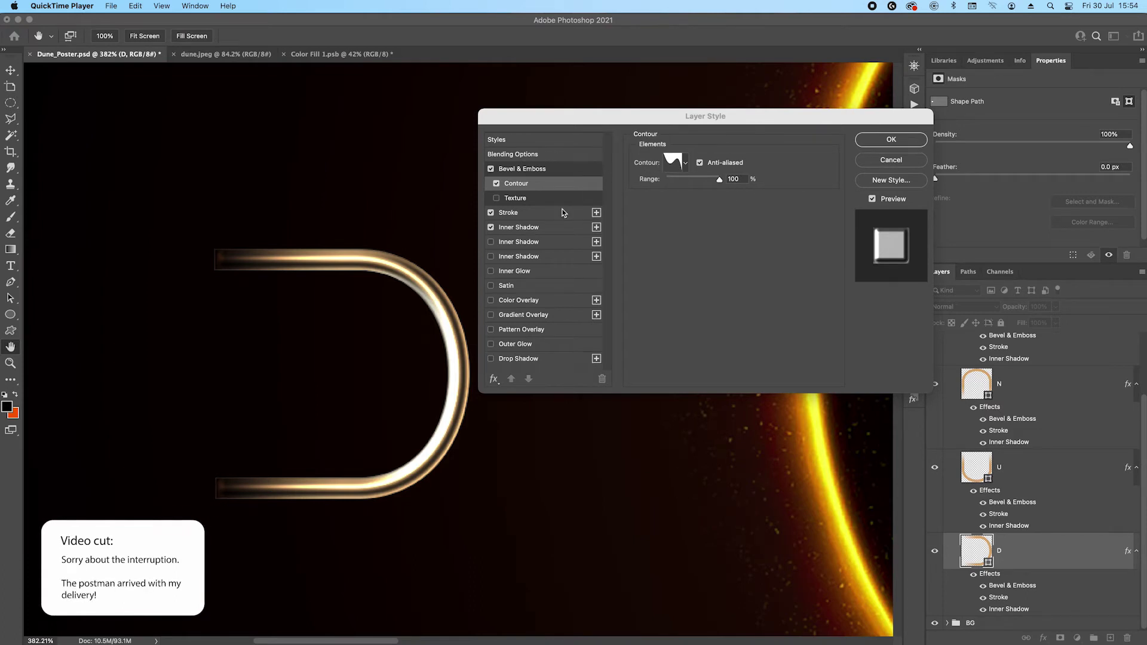
click(528, 214)
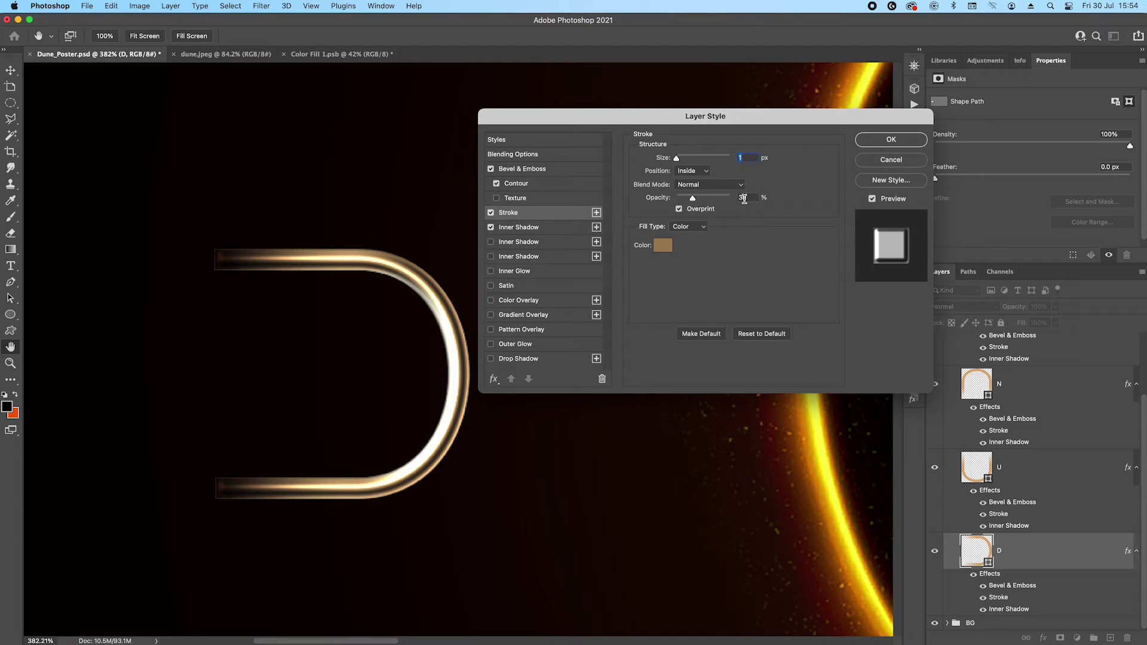
click(664, 244)
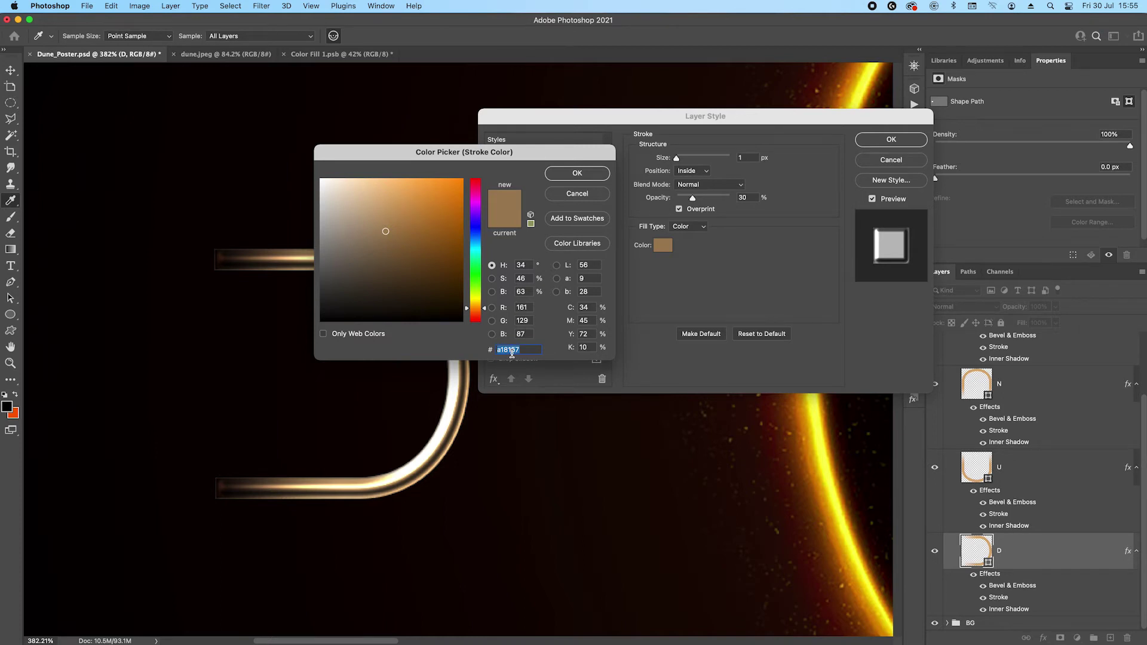
Keep the stroke colour and compare the D with Inner Shadow off and on, leaving it on
click(577, 173)
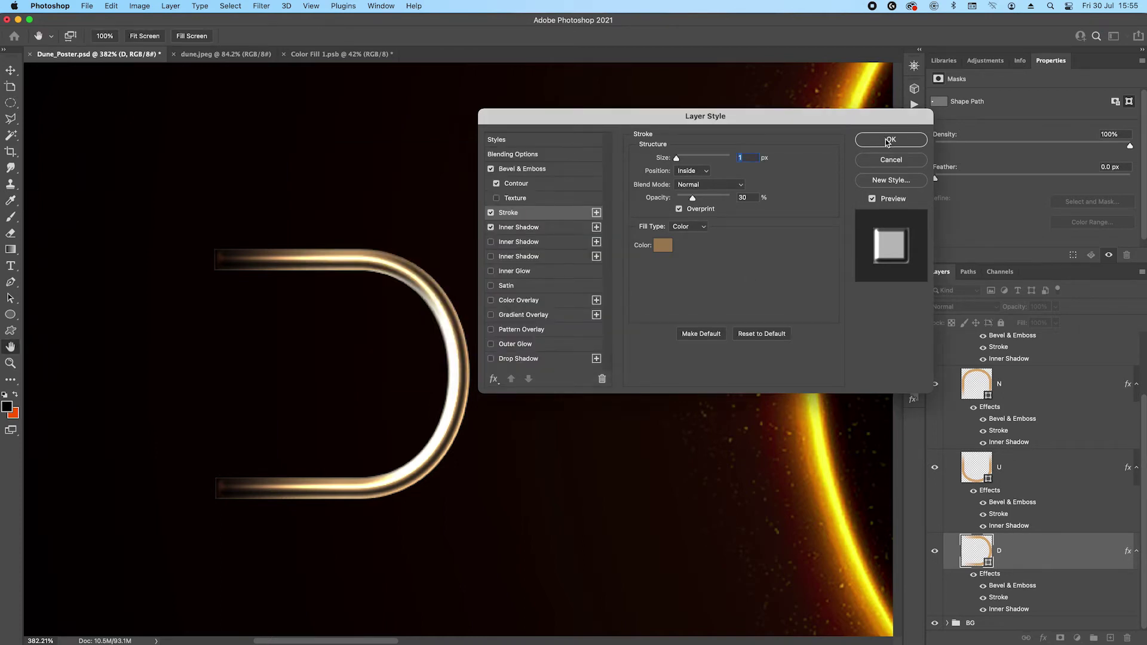
click(491, 227)
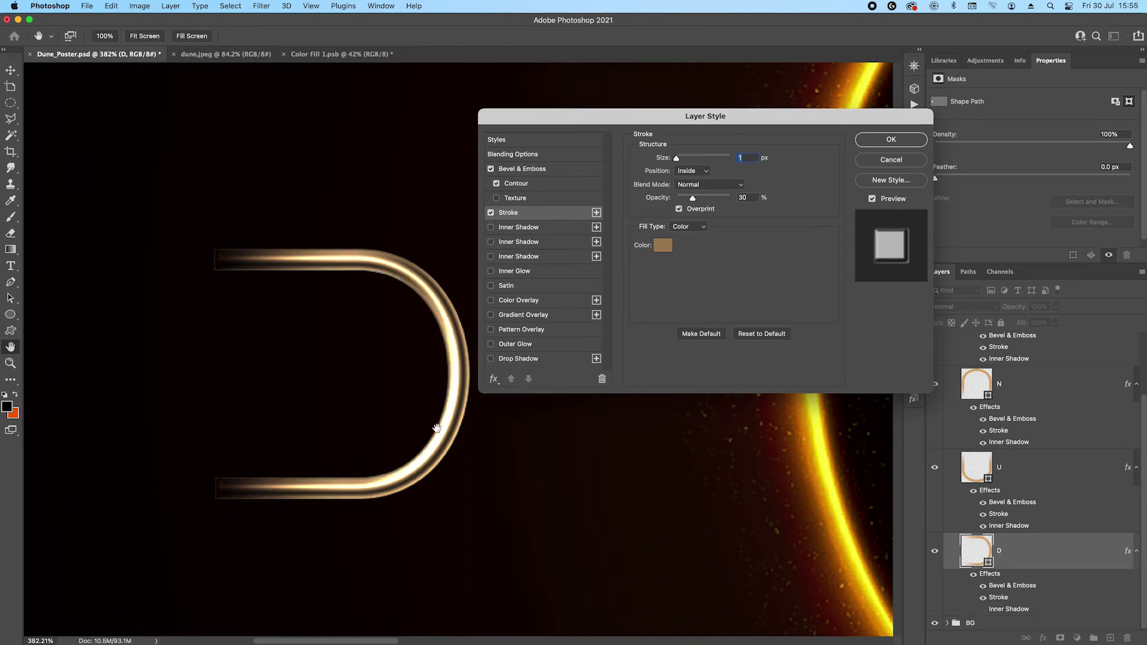
click(491, 227)
click(491, 228)
click(491, 228)
click(491, 228)
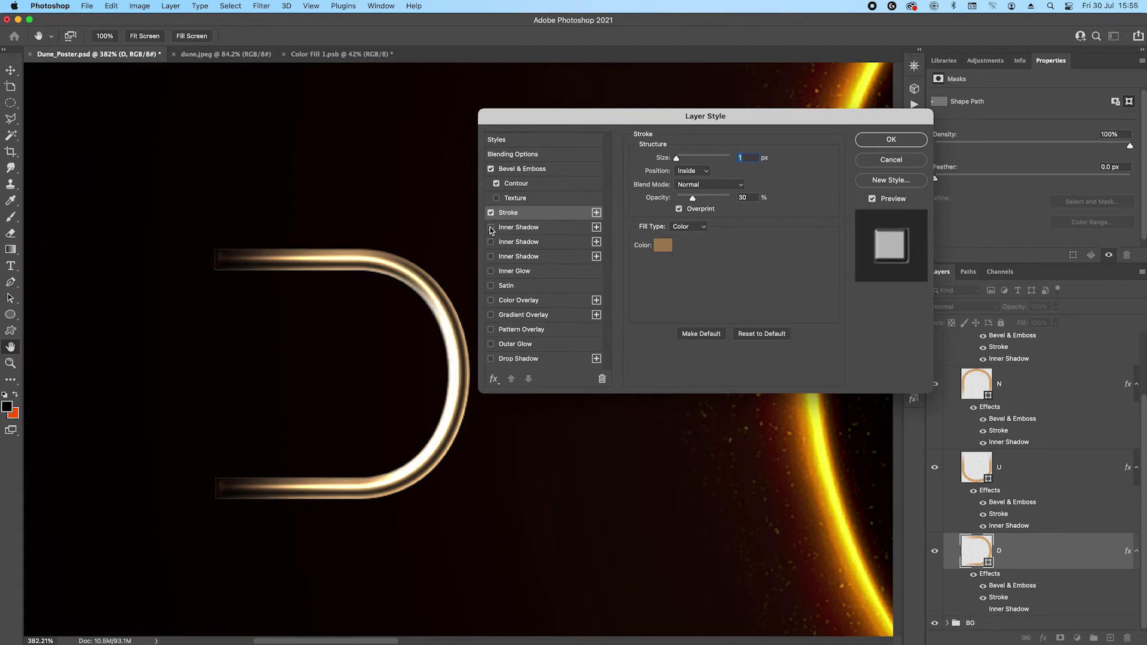
click(491, 228)
Reduce the Inner Shadow size to 3 px and apply the layer style
click(520, 229)
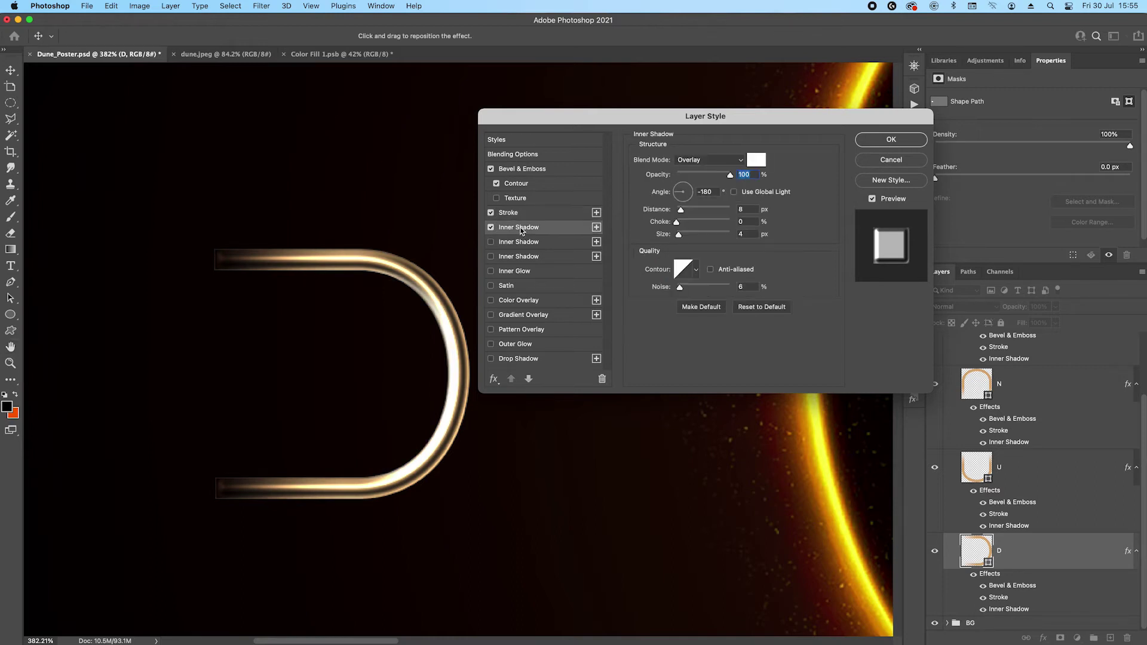
click(749, 234)
key(Down)
key(Down)
click(891, 141)
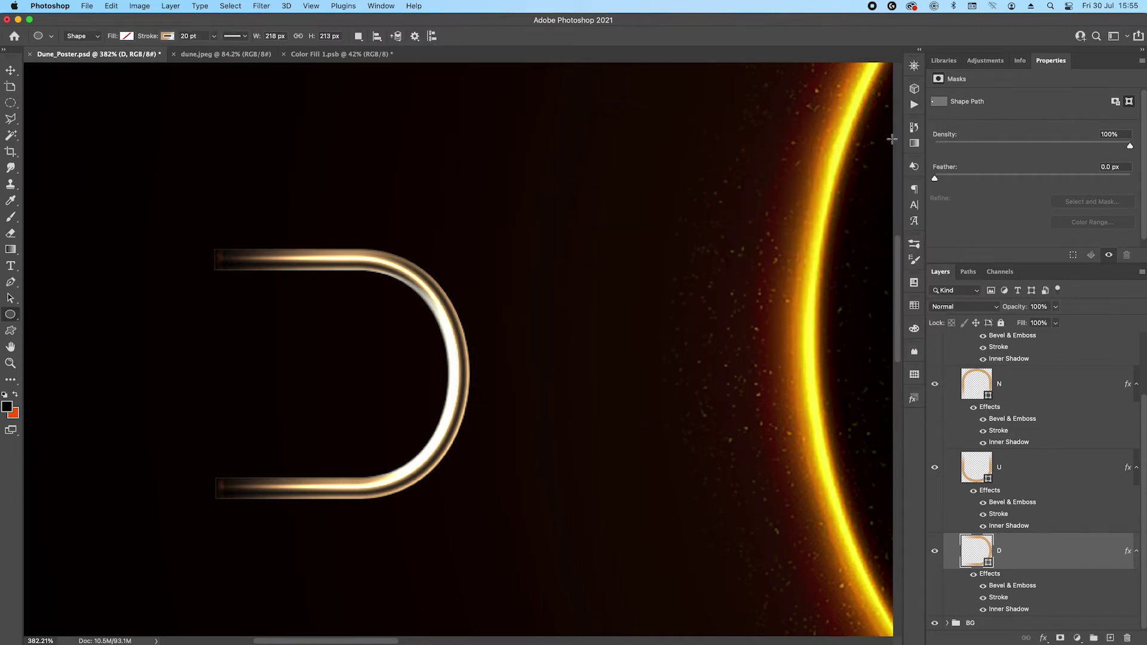
Duplicate the D to its right and rotate the copy 90° to form a U
scroll(360, 326, down, 3)
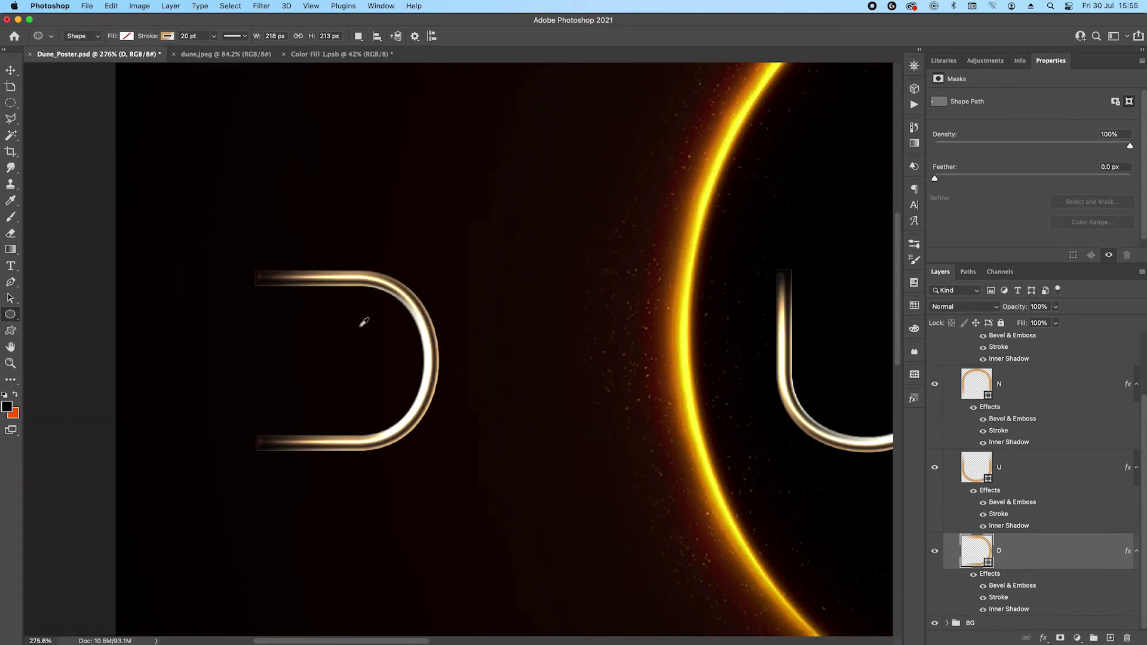
click(11, 70)
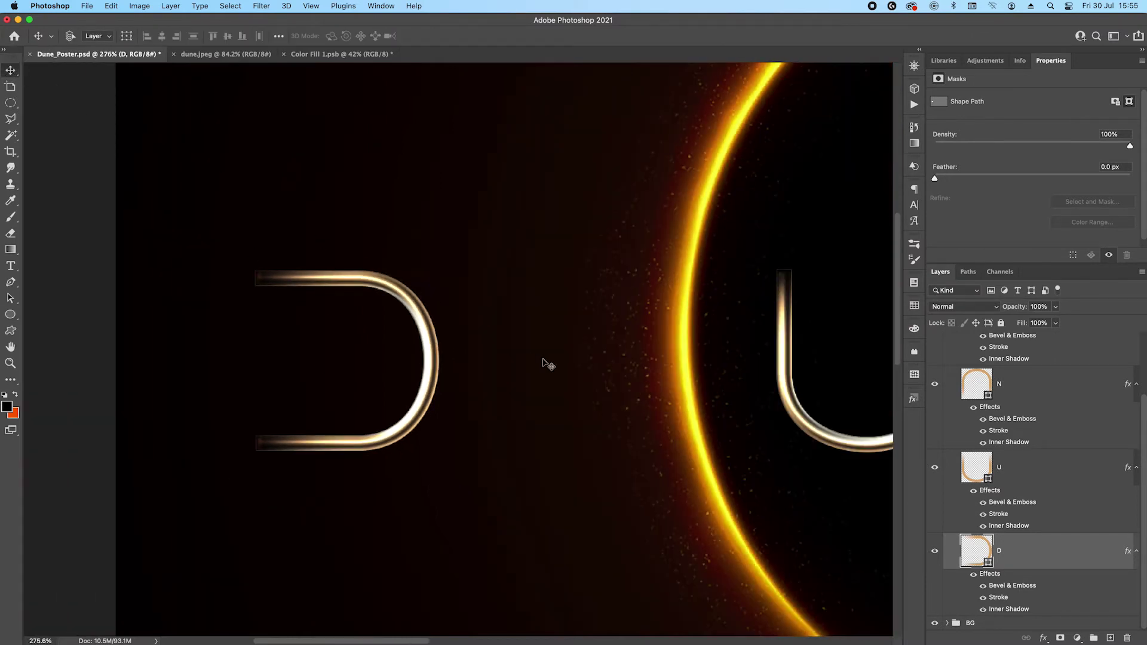
click(1059, 555)
drag(338, 284, 599, 274)
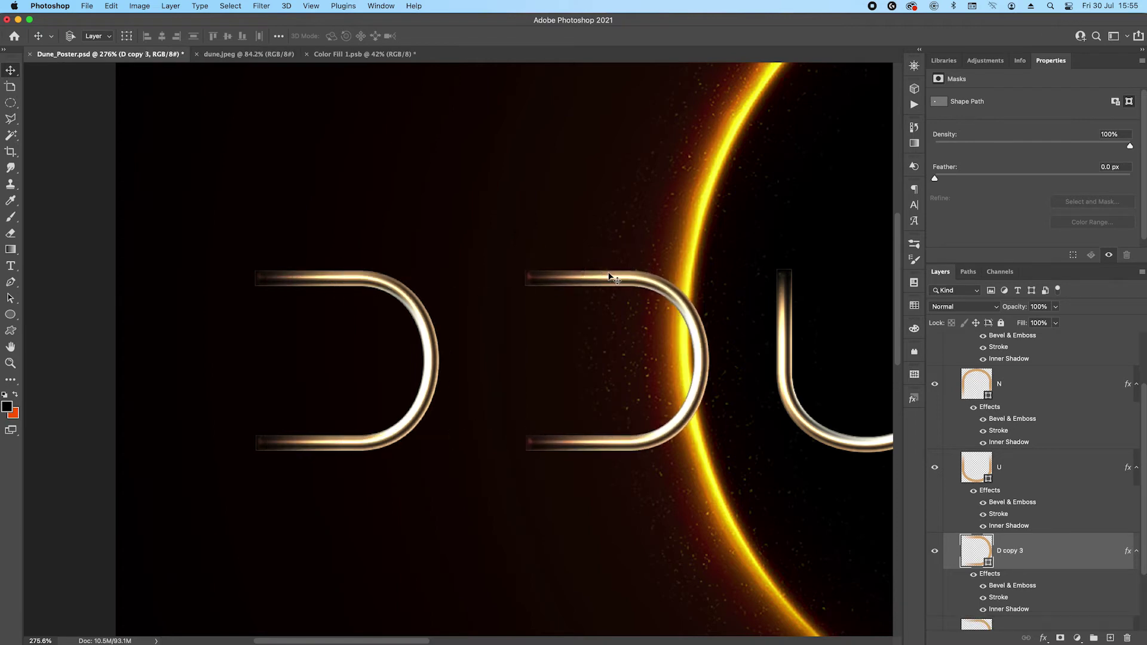
key(super+t)
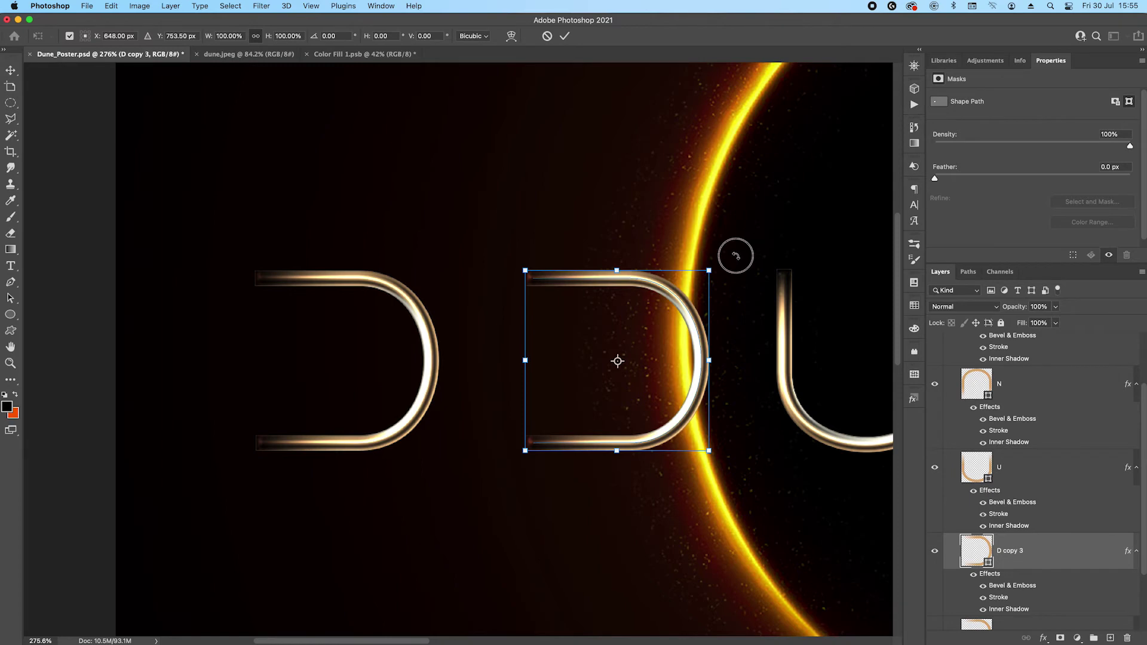
drag(735, 253, 684, 447)
key(Return)
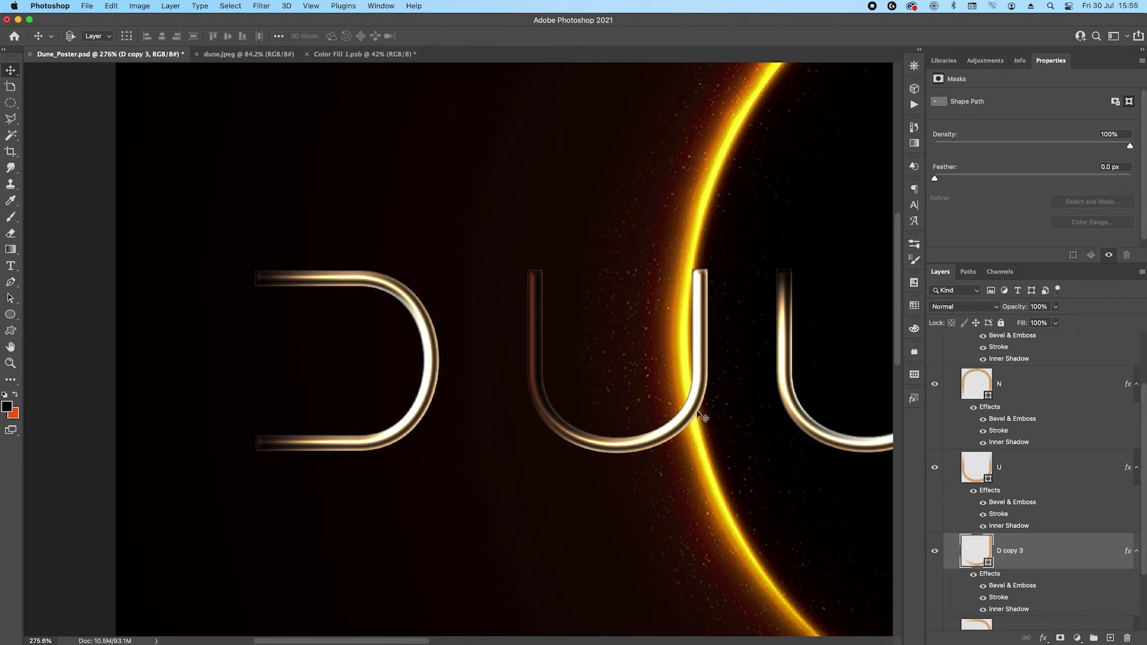
click(11, 314)
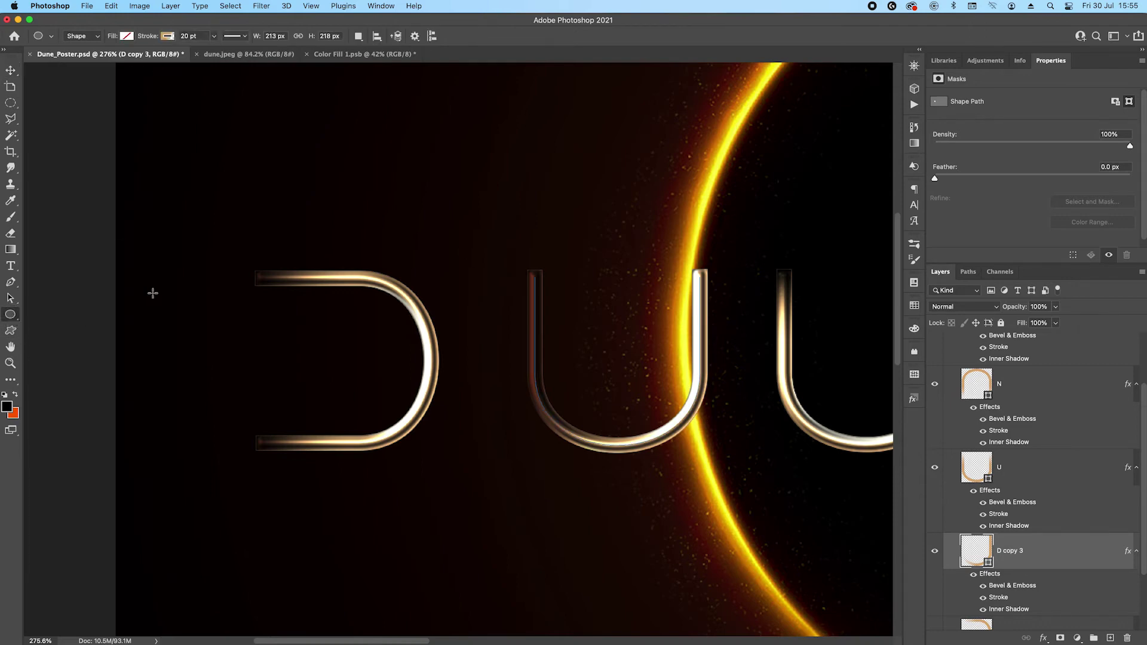
Set the U's stroke gradient angle to 90°
click(166, 37)
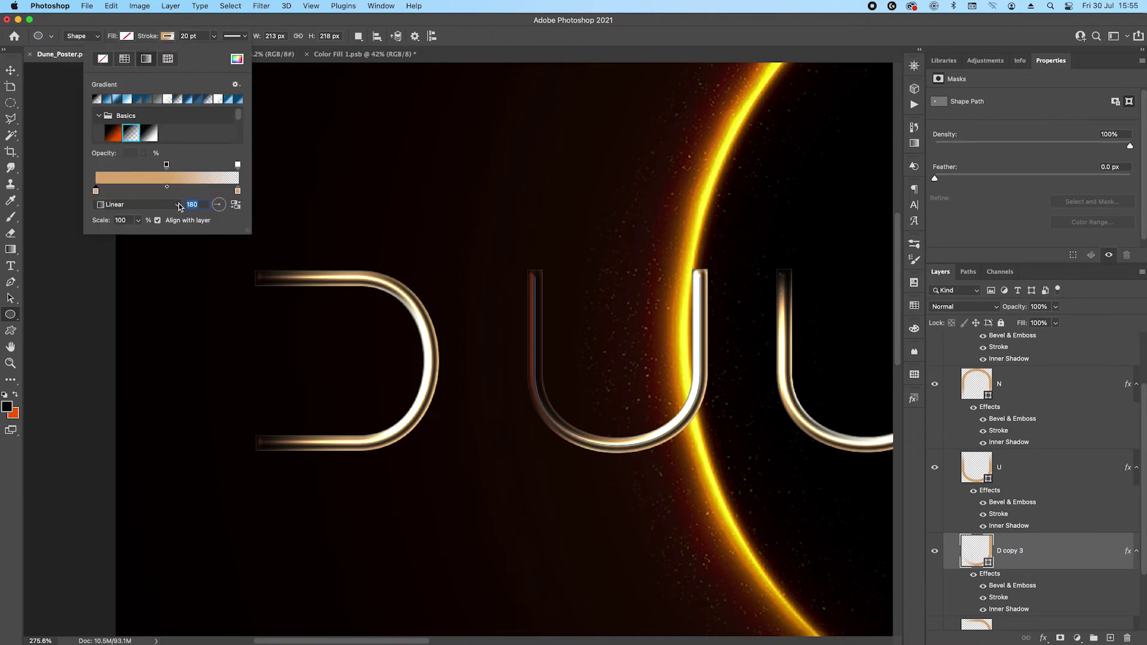
text(90)
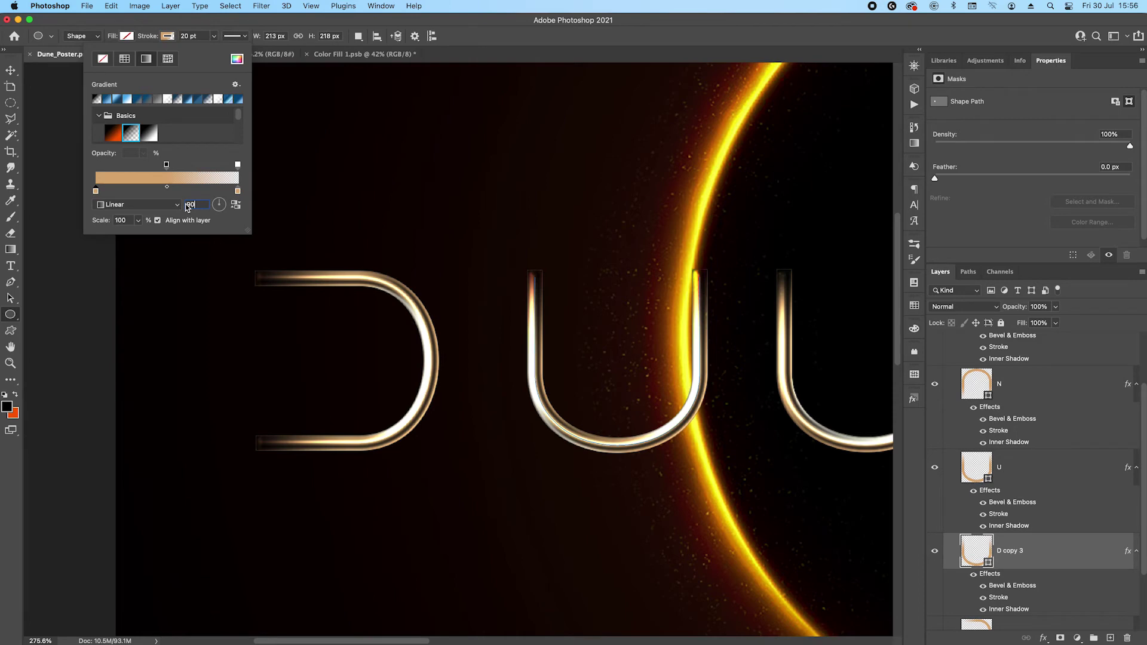
click(6, 74)
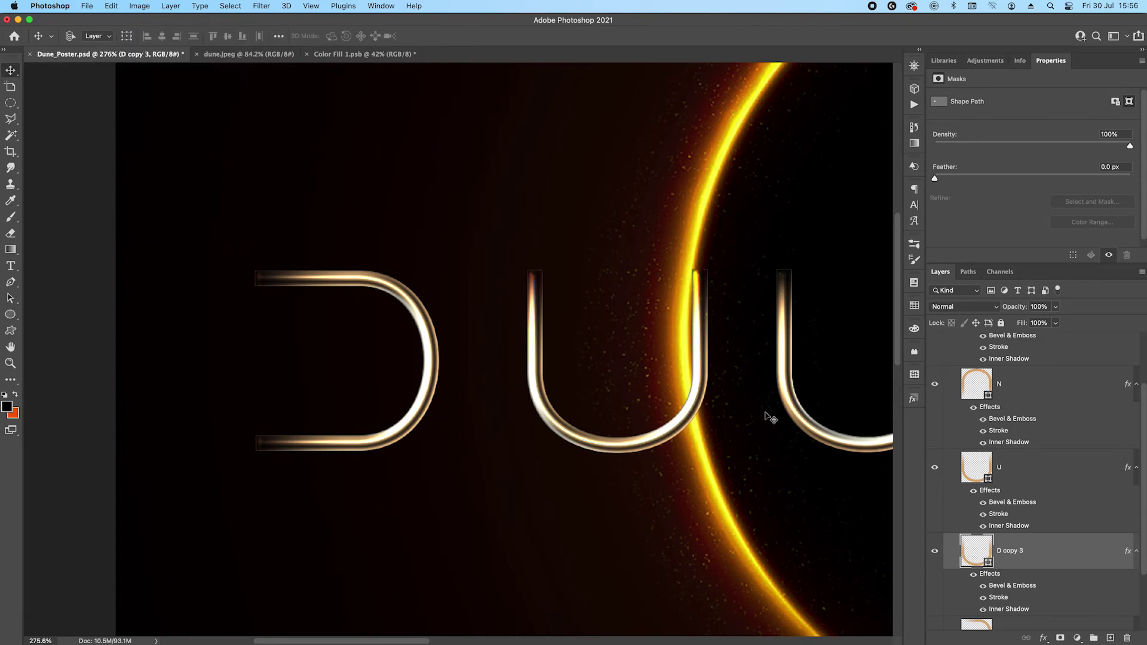
Set the U's Inner Shadow angle to 90° and apply the layer style
double_click(1008, 609)
click(659, 191)
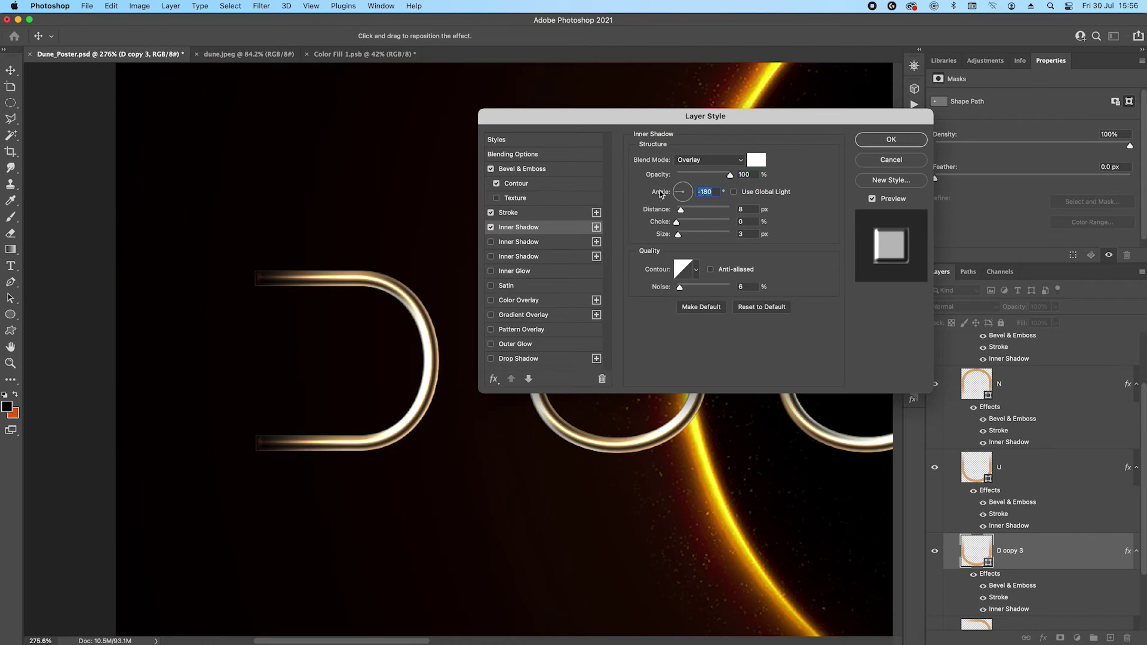
text(90)
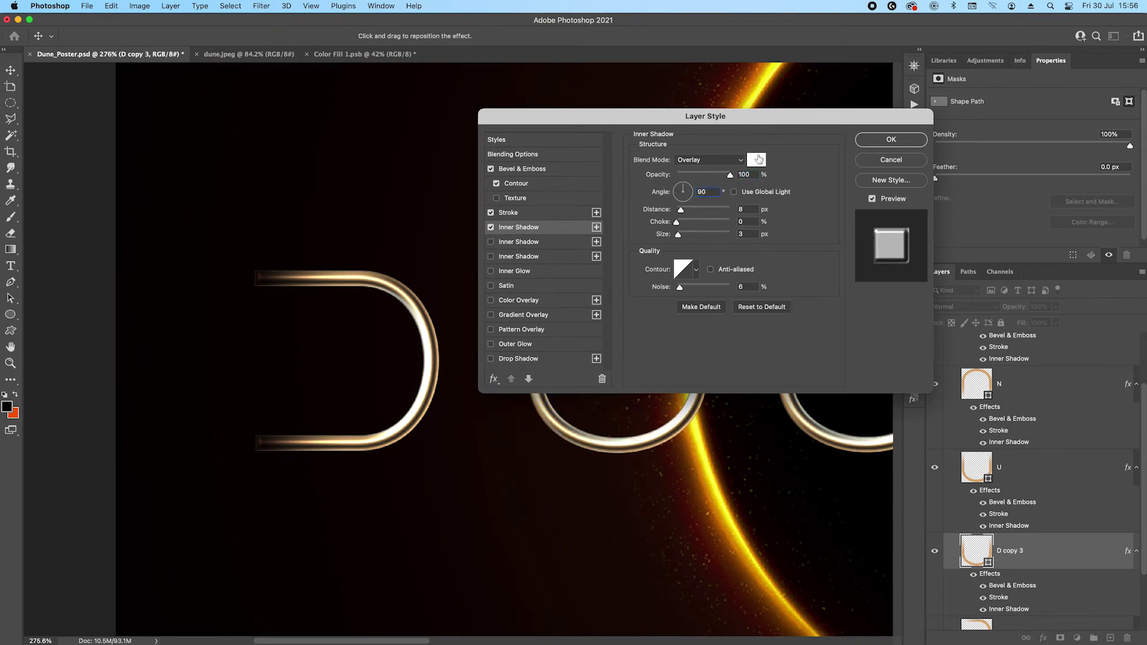
click(879, 141)
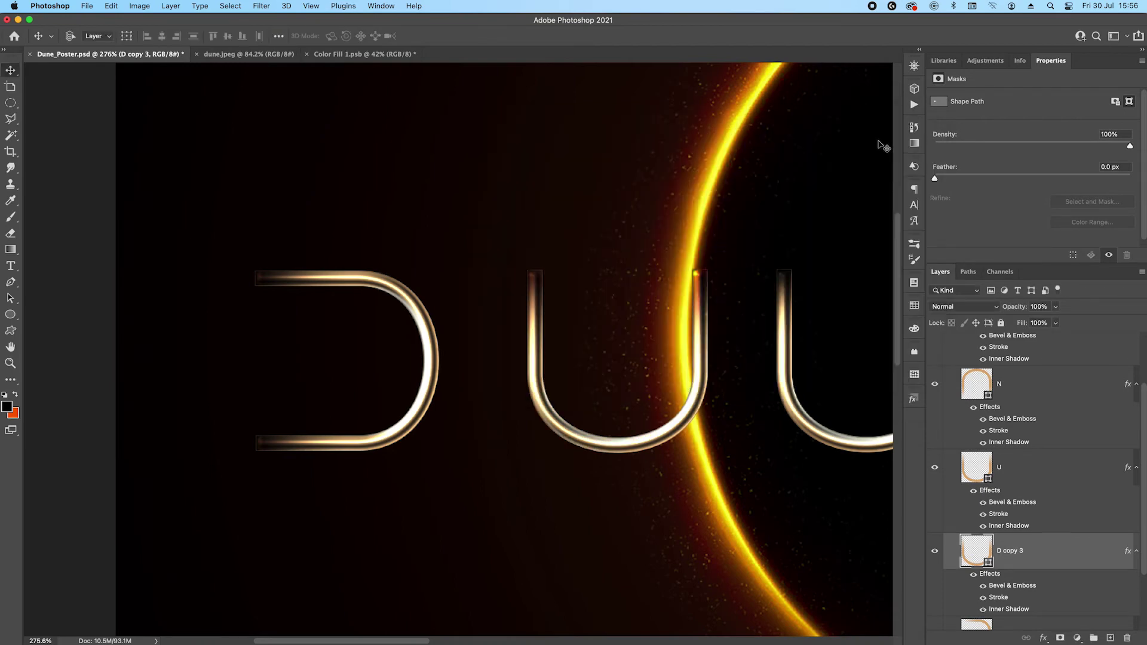
scroll(729, 371, down, 1)
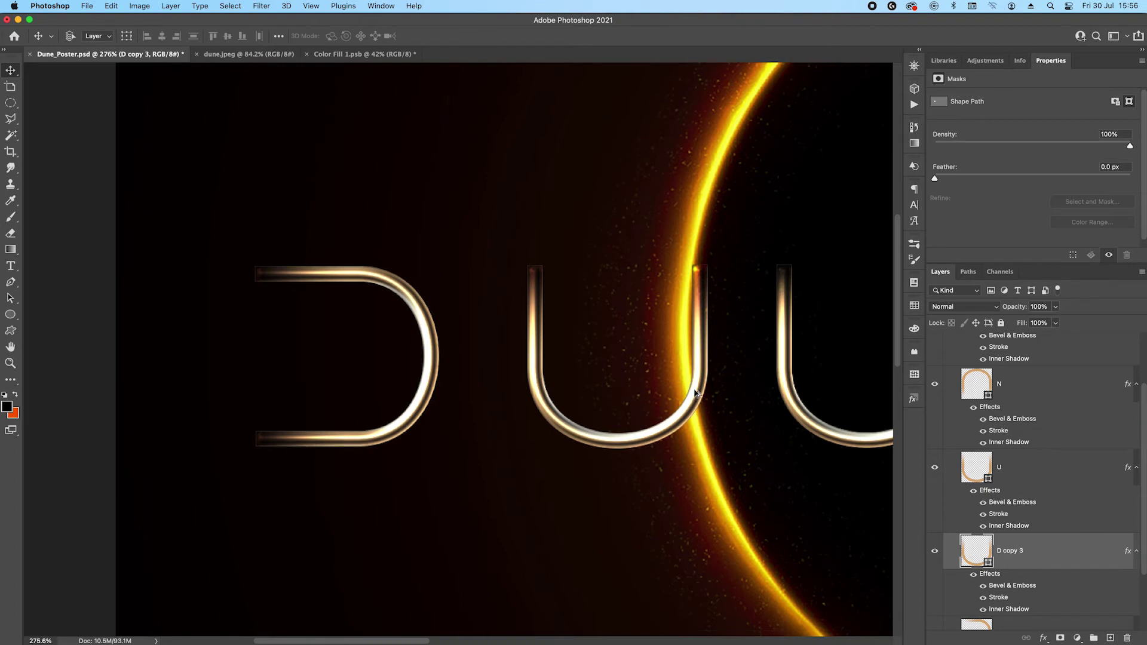
Delete the D copy 3 layer, then select the black circle layer inside the E
key(BackSpace)
scroll(707, 389, down, 5)
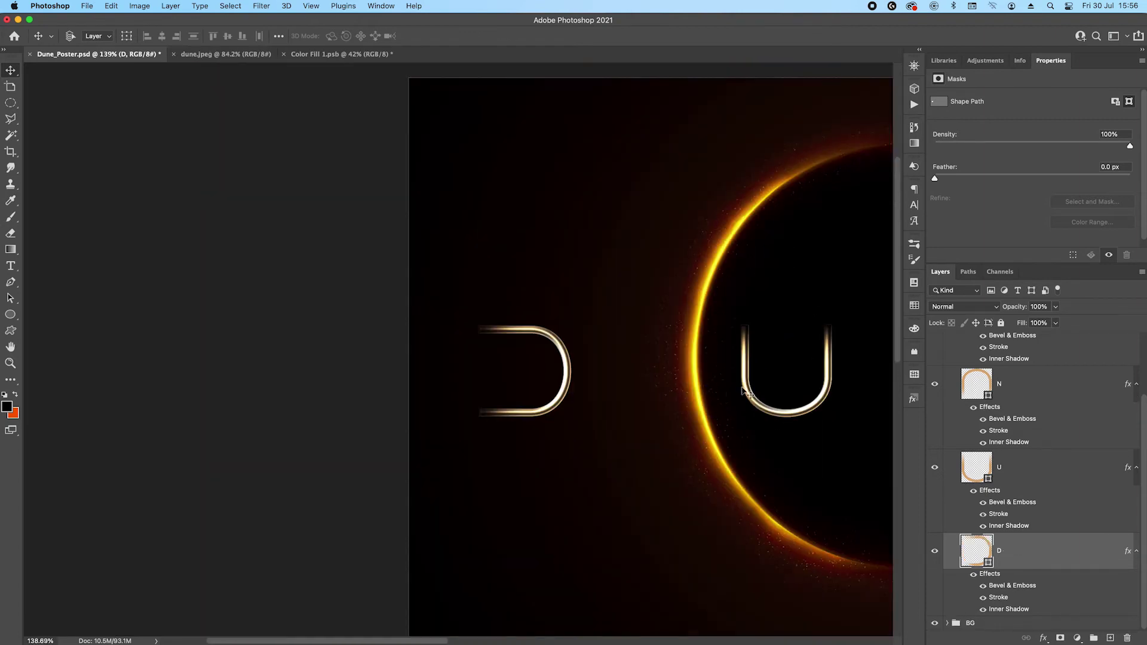
drag(743, 392, 461, 346)
scroll(461, 346, up, 2)
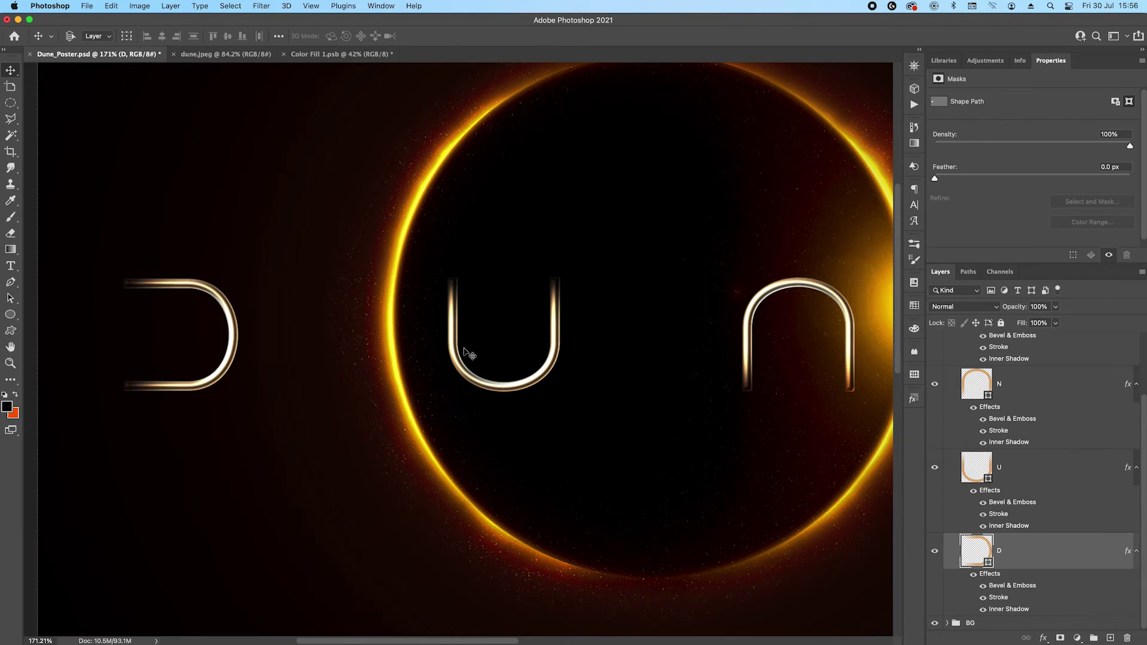
scroll(469, 354, right, 10)
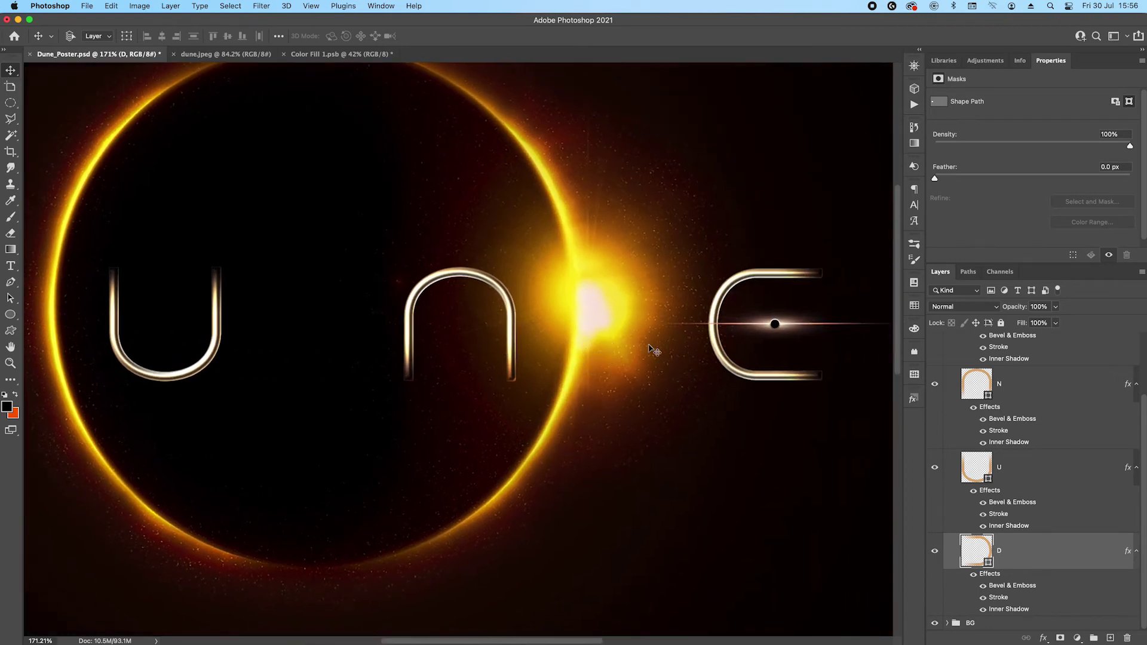
scroll(835, 331, up, 3)
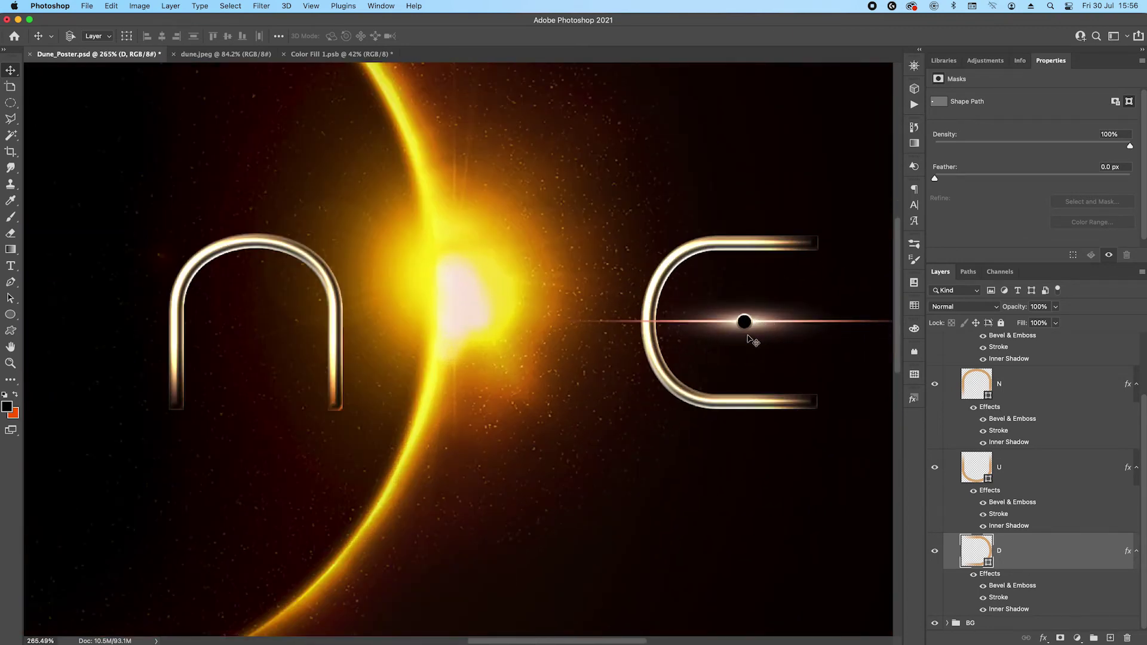
scroll(814, 344, up, 4)
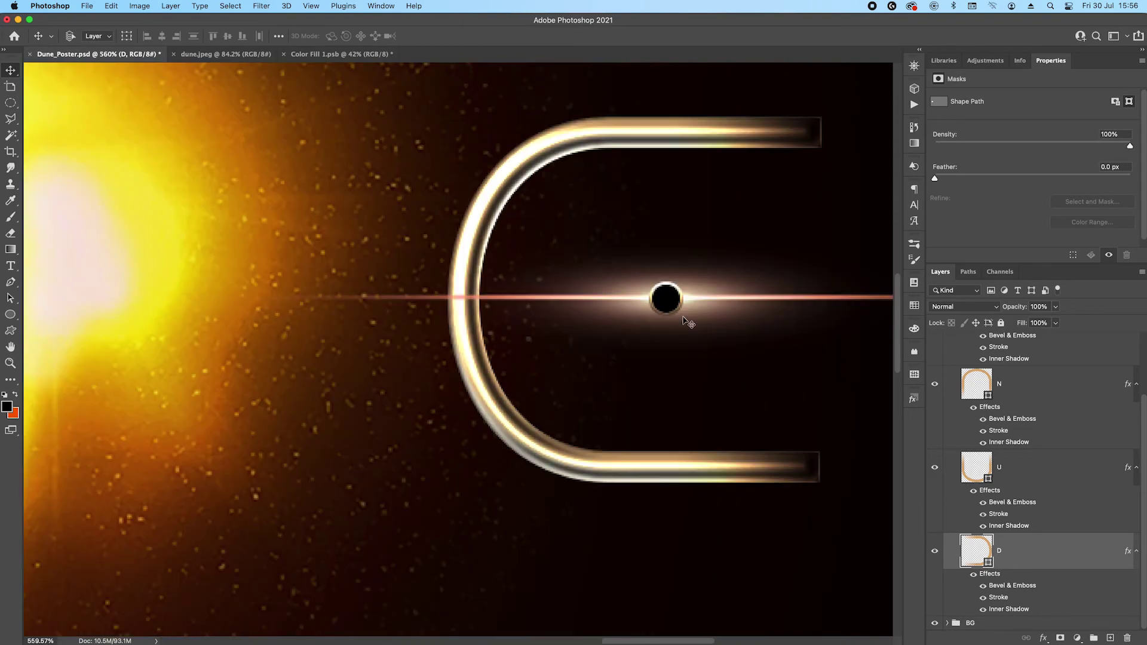
click(669, 300)
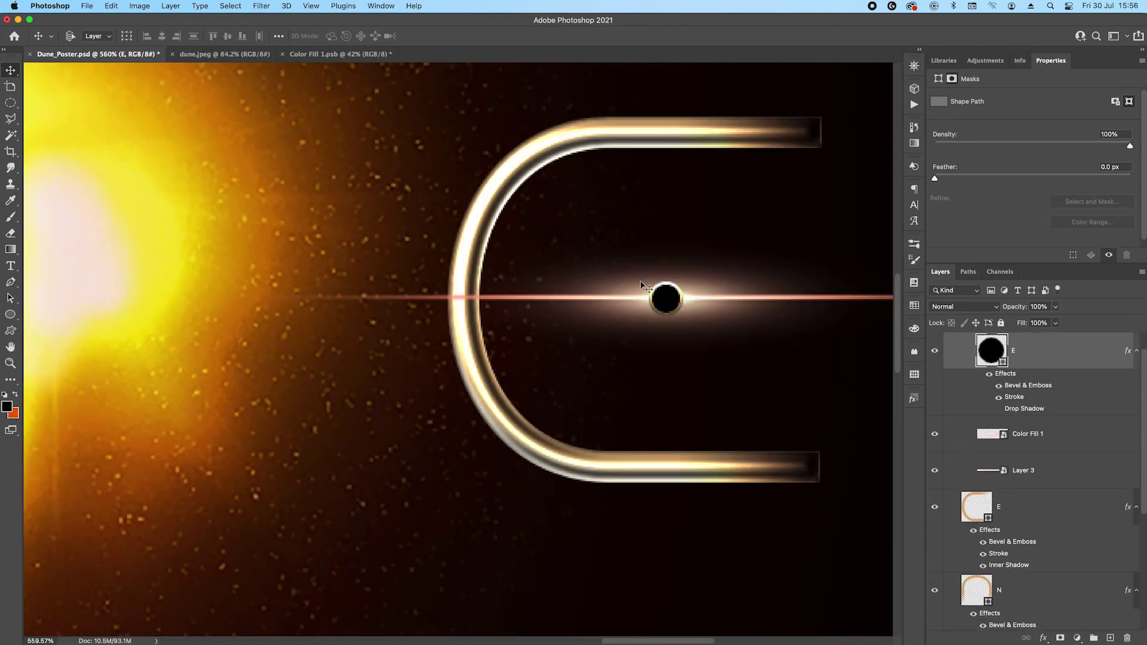
scroll(686, 299, up, 2)
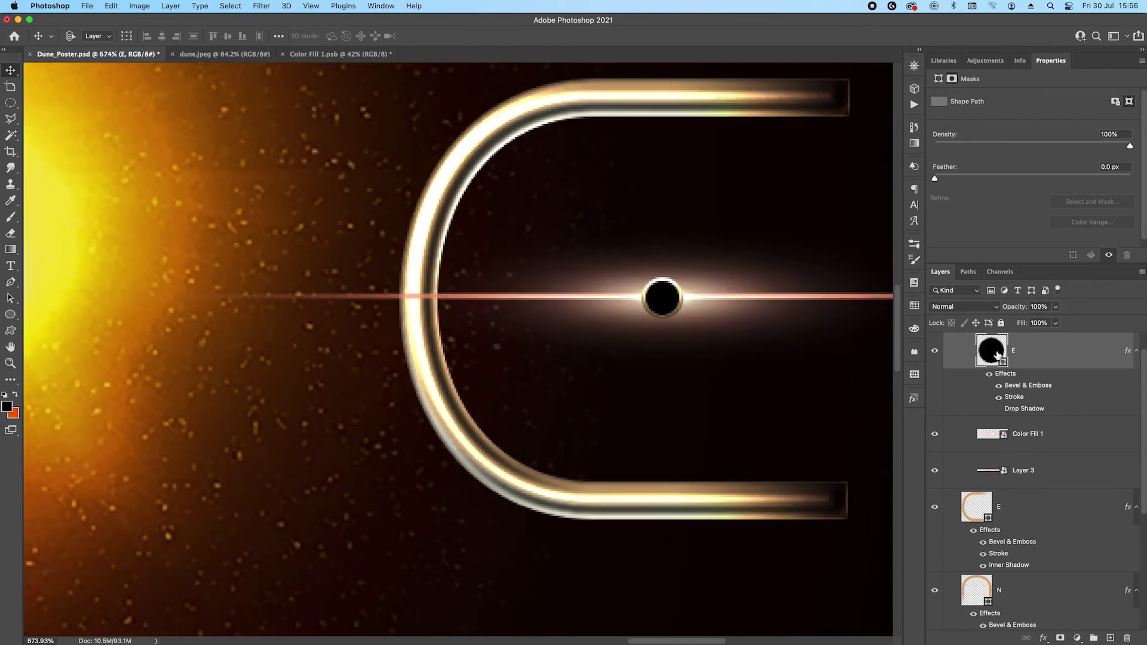
Open the black circle's Layer Style, check its Stroke colour, and view its 150% Stroke Emboss bevel
key(p)
drag(547, 248, 808, 413)
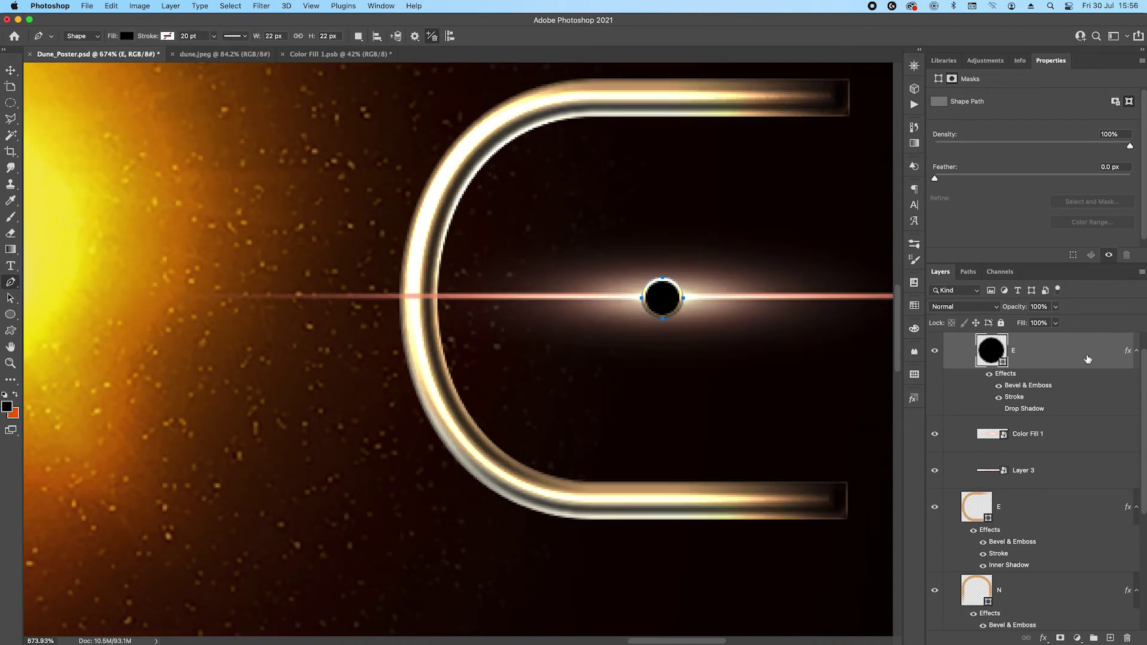
double_click(1007, 374)
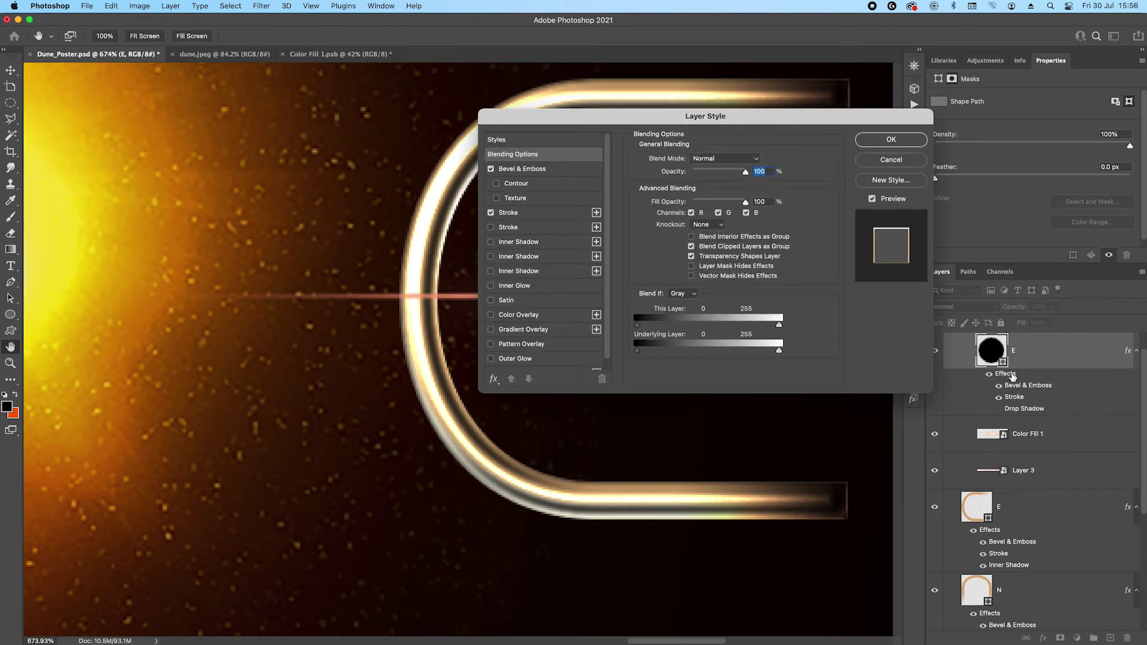
click(533, 214)
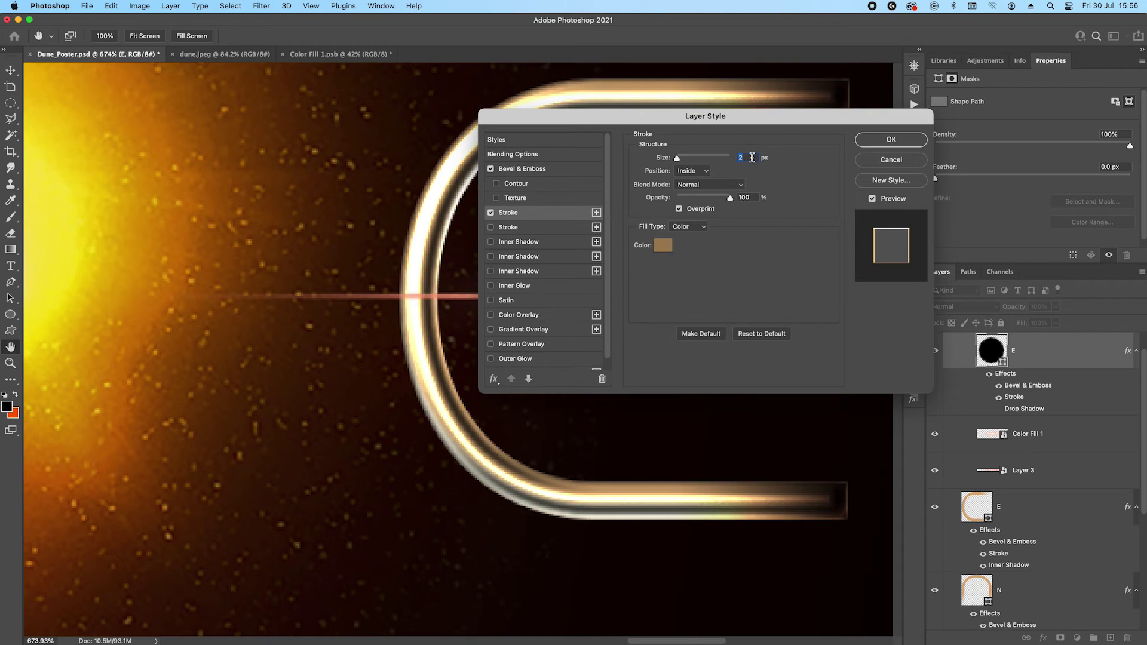
click(663, 246)
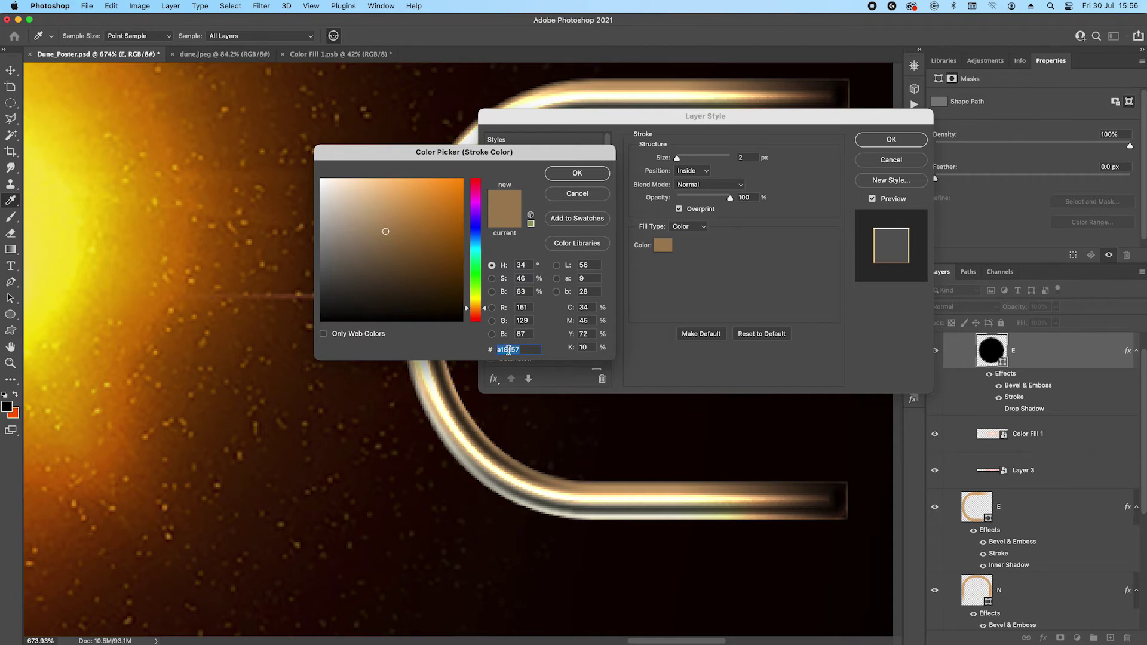
click(576, 173)
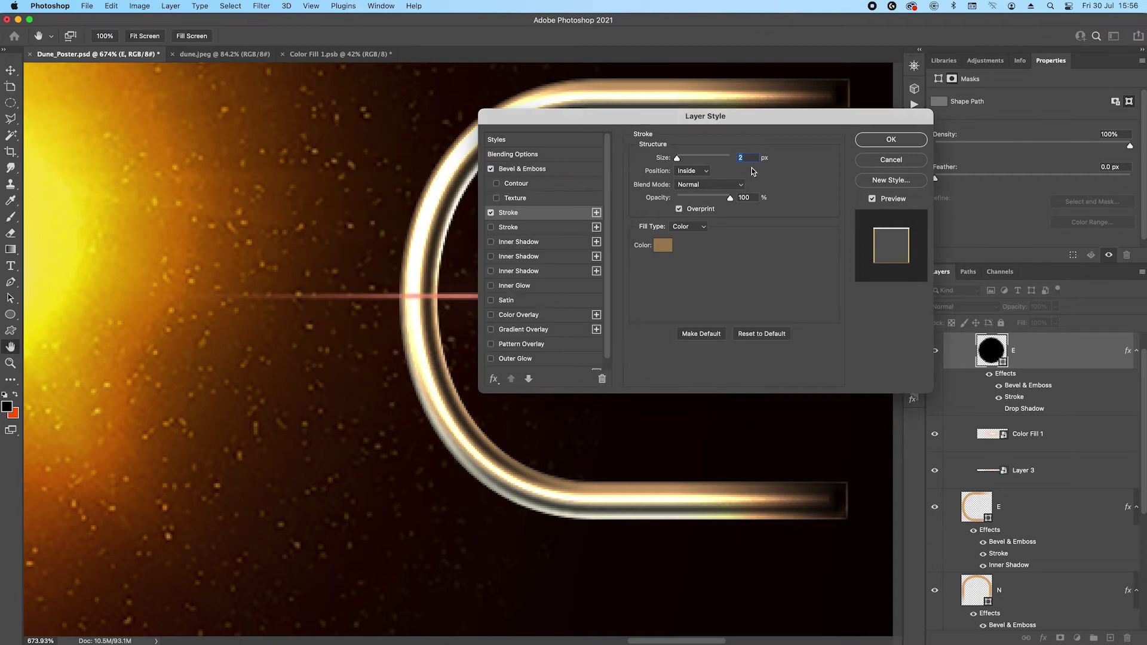
click(524, 170)
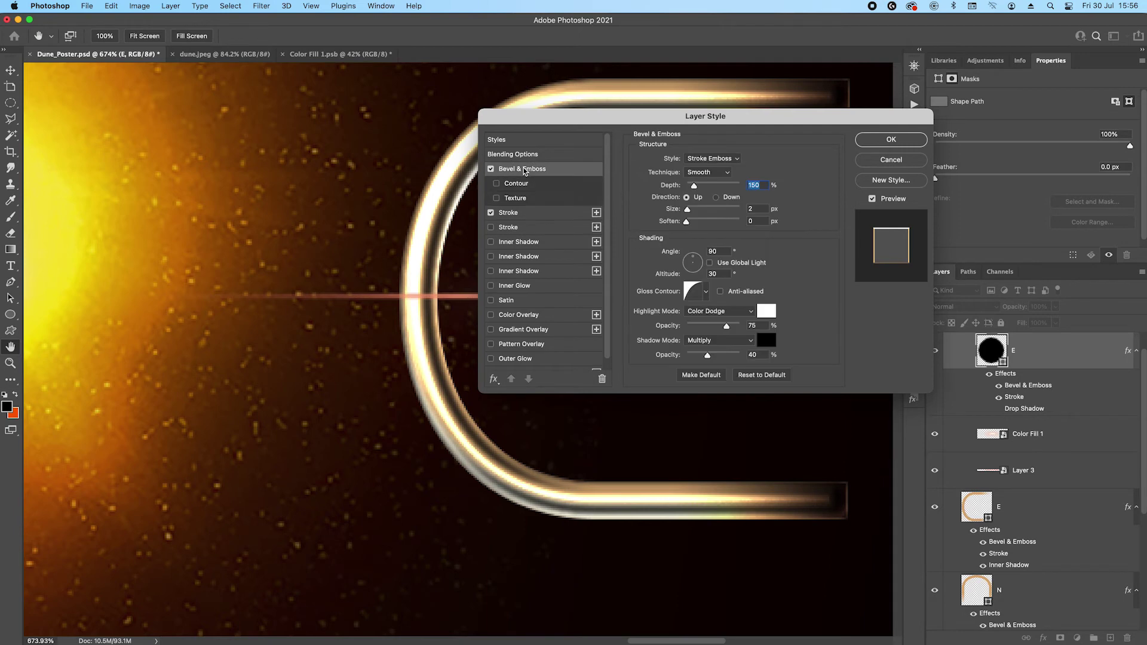
click(706, 293)
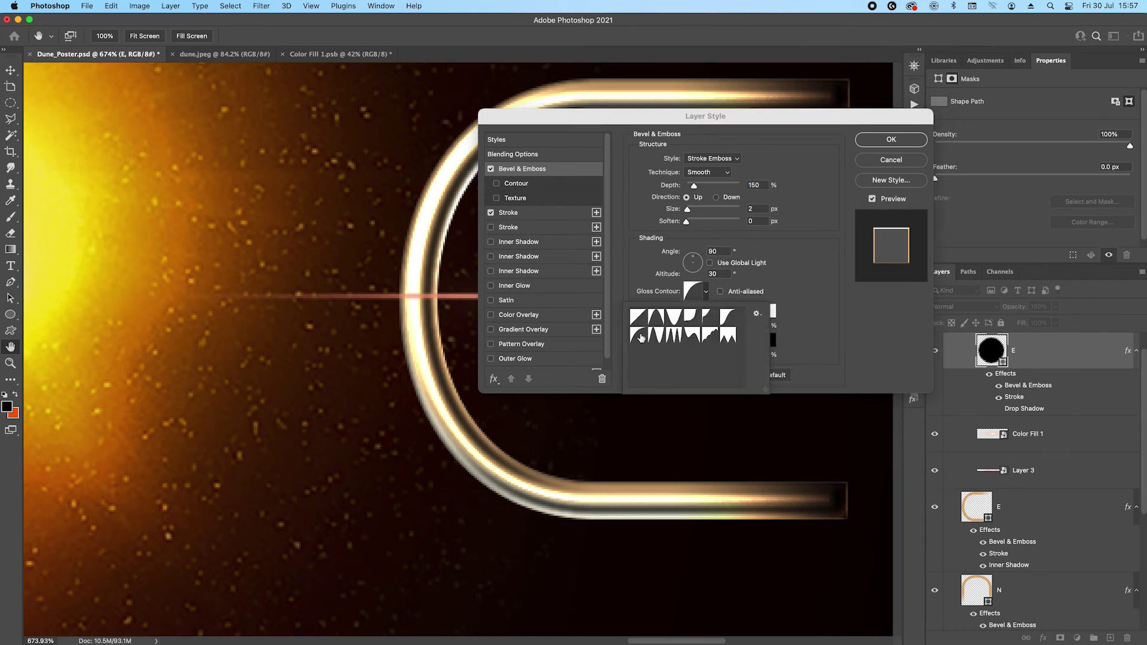
Compare the circle with its 2 px stroke off and on, then accept the stroke and bevel style
click(818, 257)
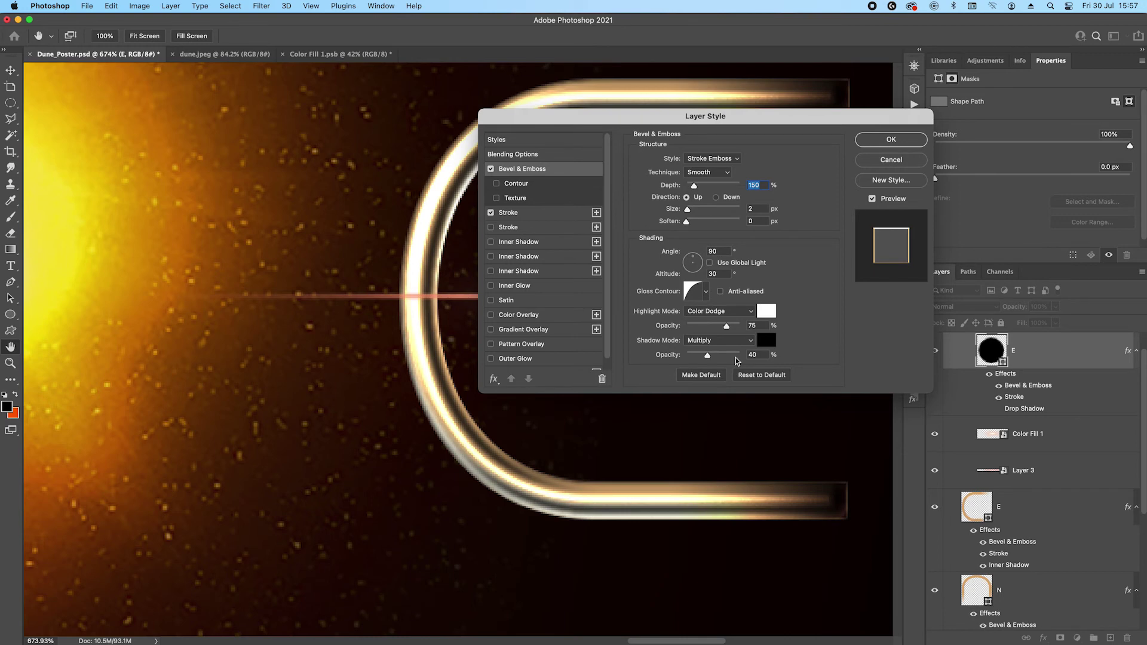
click(533, 217)
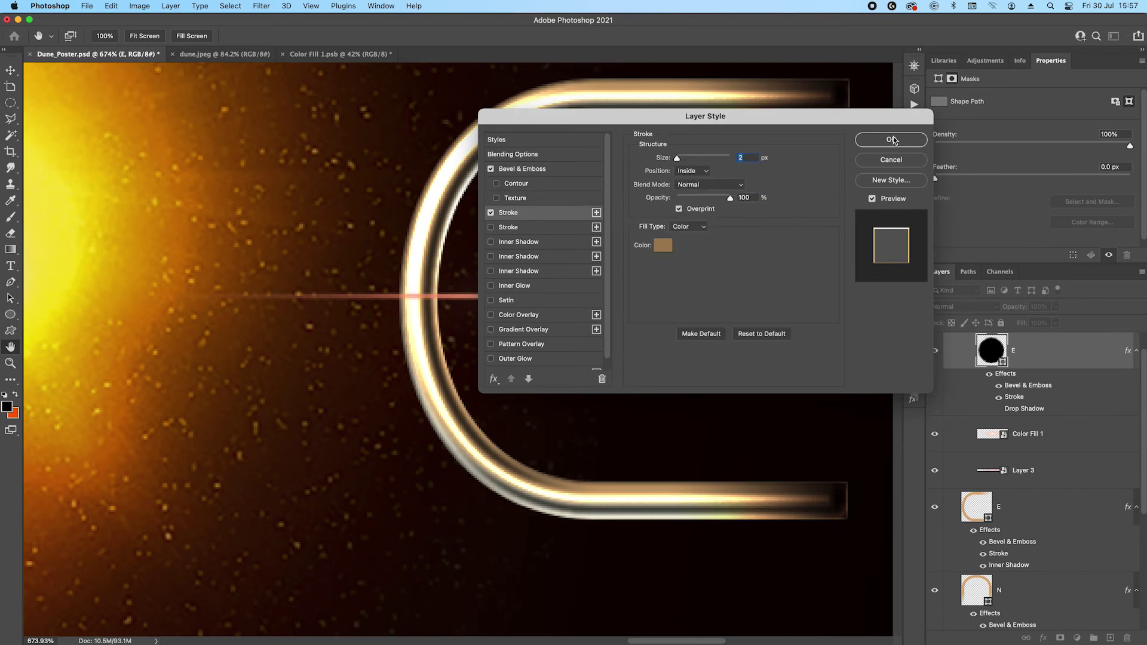
drag(579, 121, 214, 206)
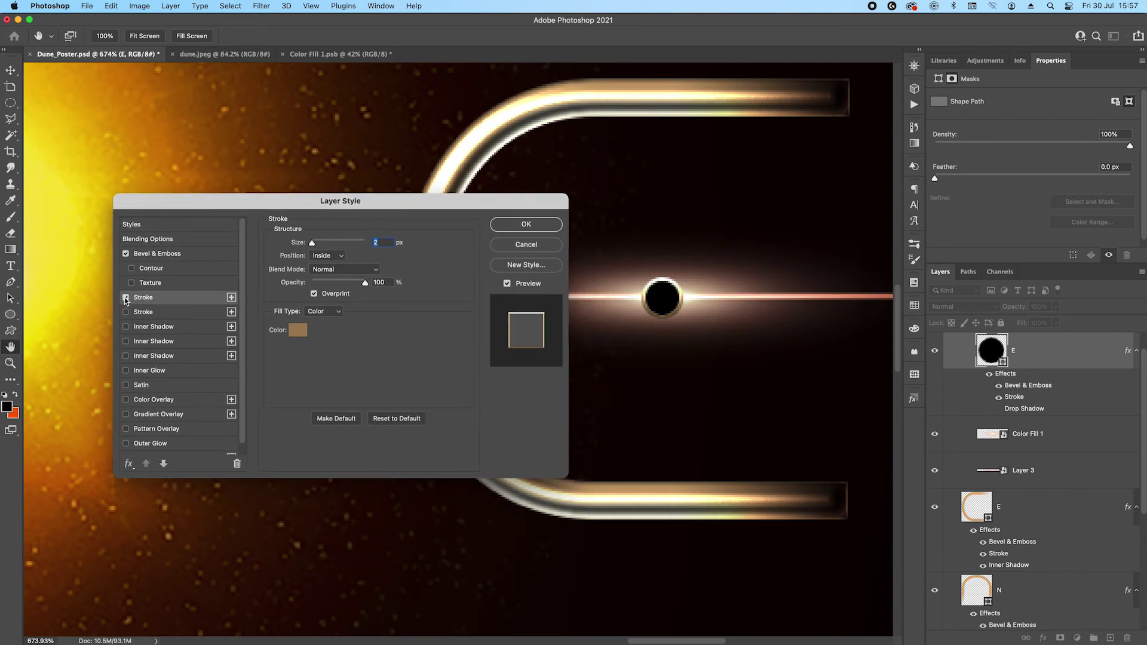
click(125, 297)
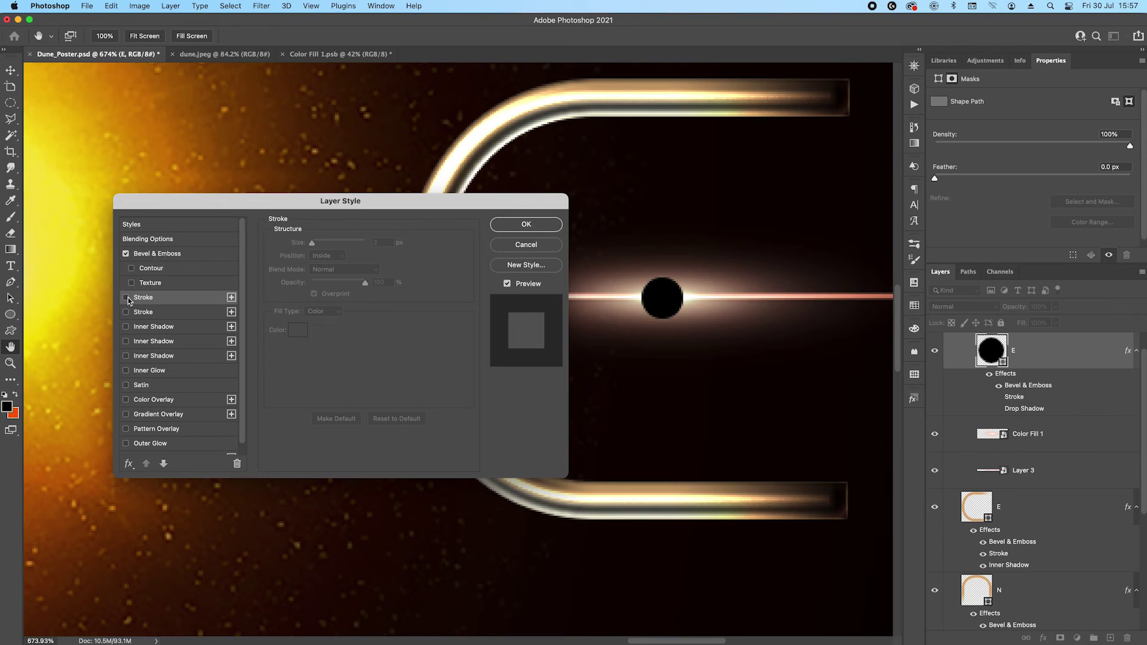
click(125, 298)
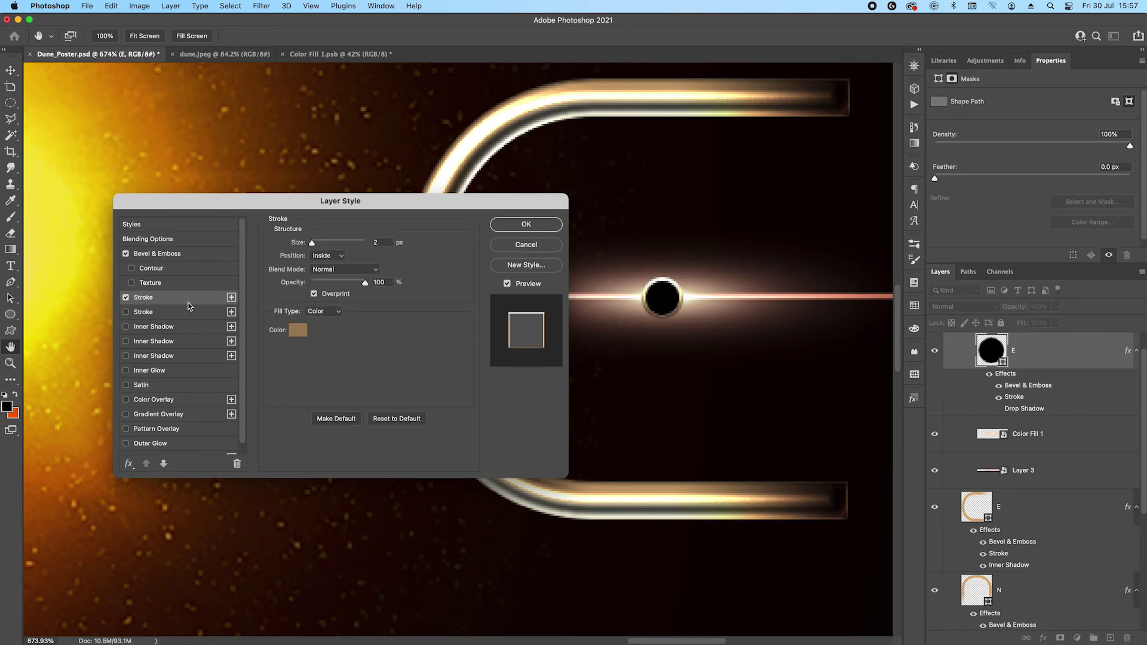
click(526, 225)
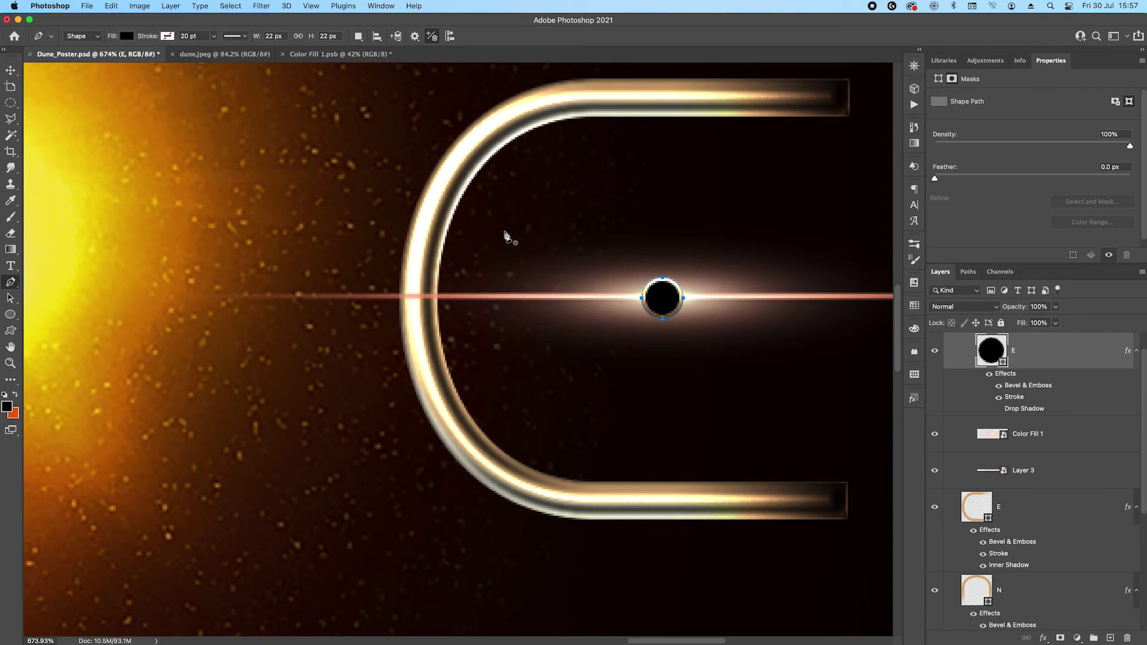
Select the Color Fill 1 glow layer, centre the E, and inspect its .psb document
key(v)
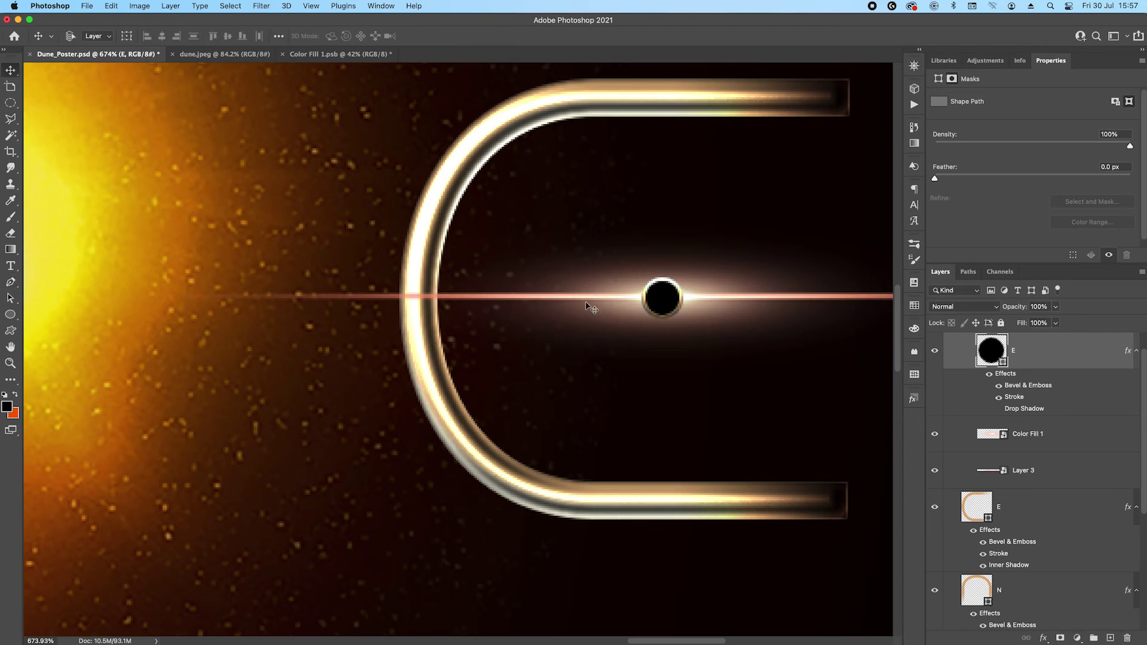
click(590, 299)
scroll(647, 357, down, 3)
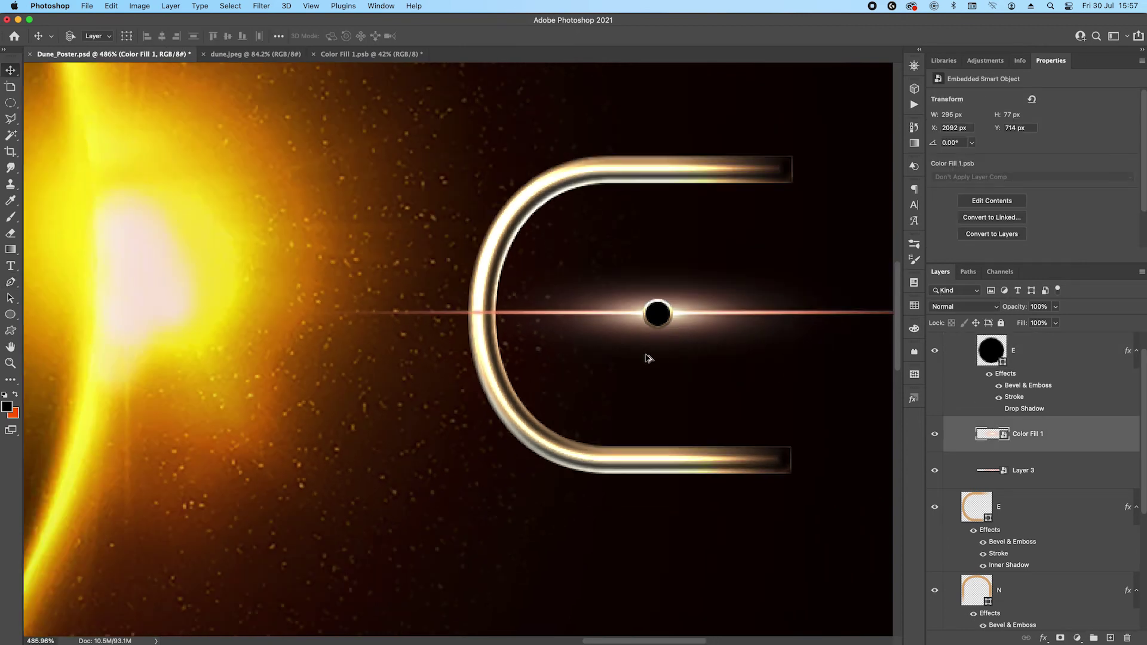
drag(775, 343, 614, 331)
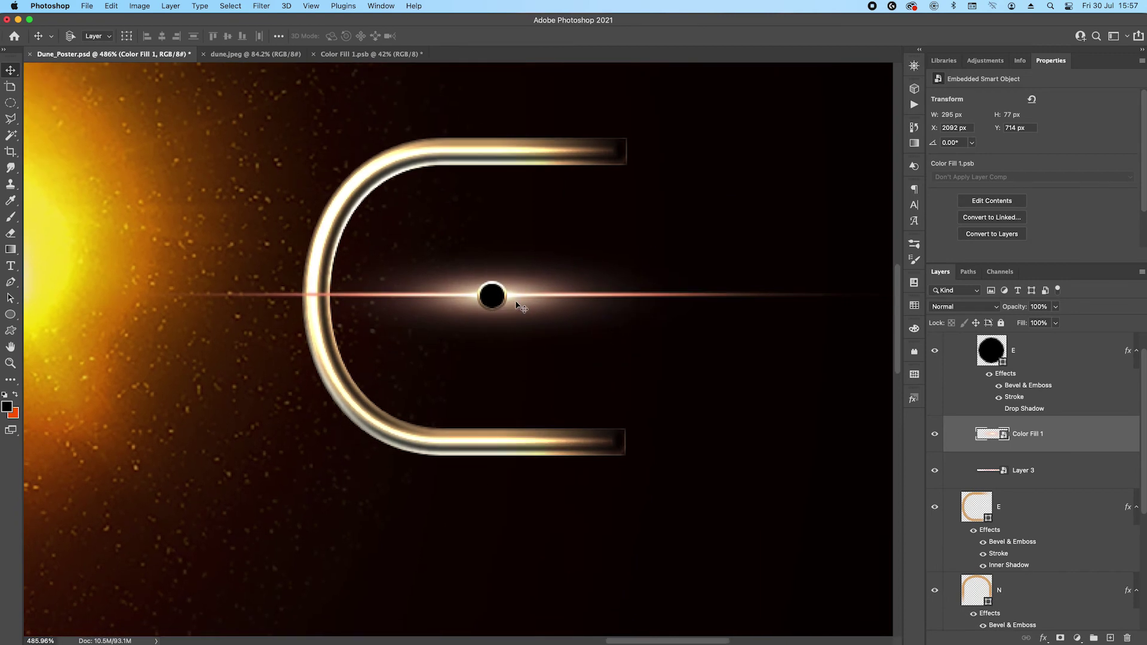
click(354, 55)
scroll(460, 370, up, 1)
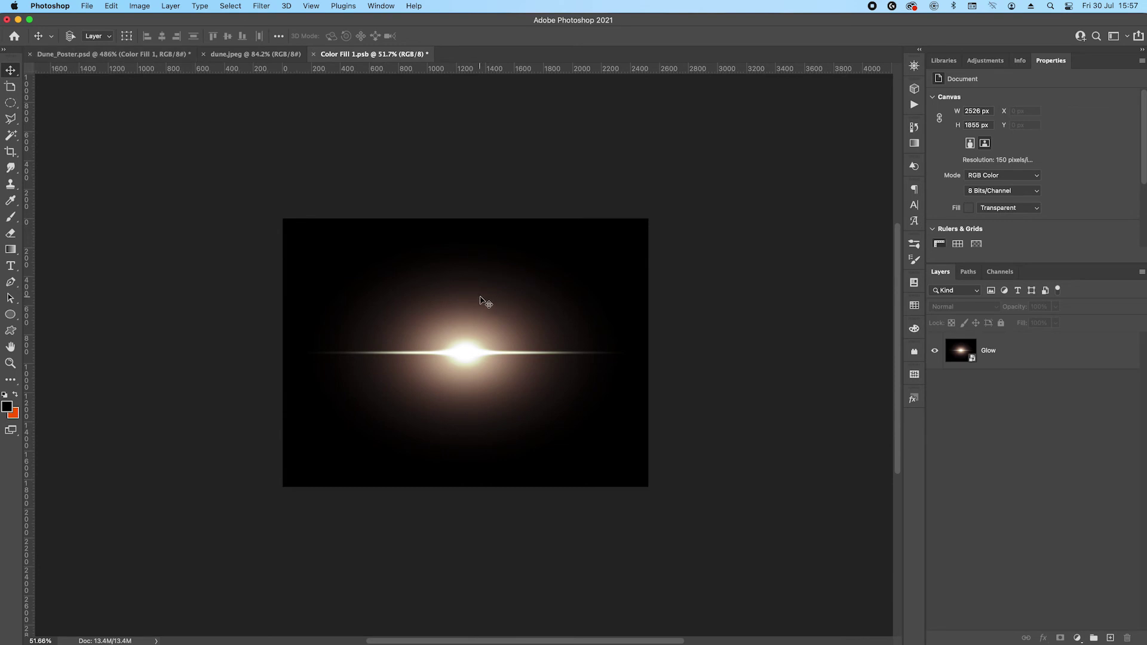
Back in the Dune poster, flatten the glow flare from 77 px to 63 px tall
click(141, 55)
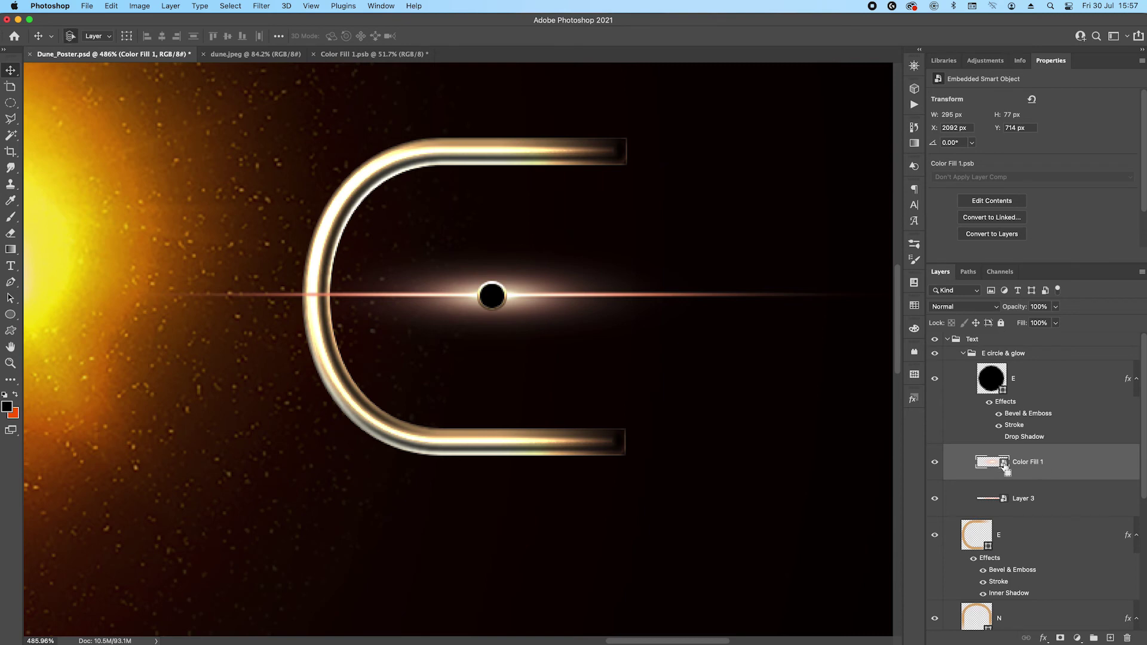
key(ctrl+t)
mouse_move(494, 239)
mouse_down()
mouse_move(507, 128)
mouse_move(503, 249)
mouse_up()
key(Return)
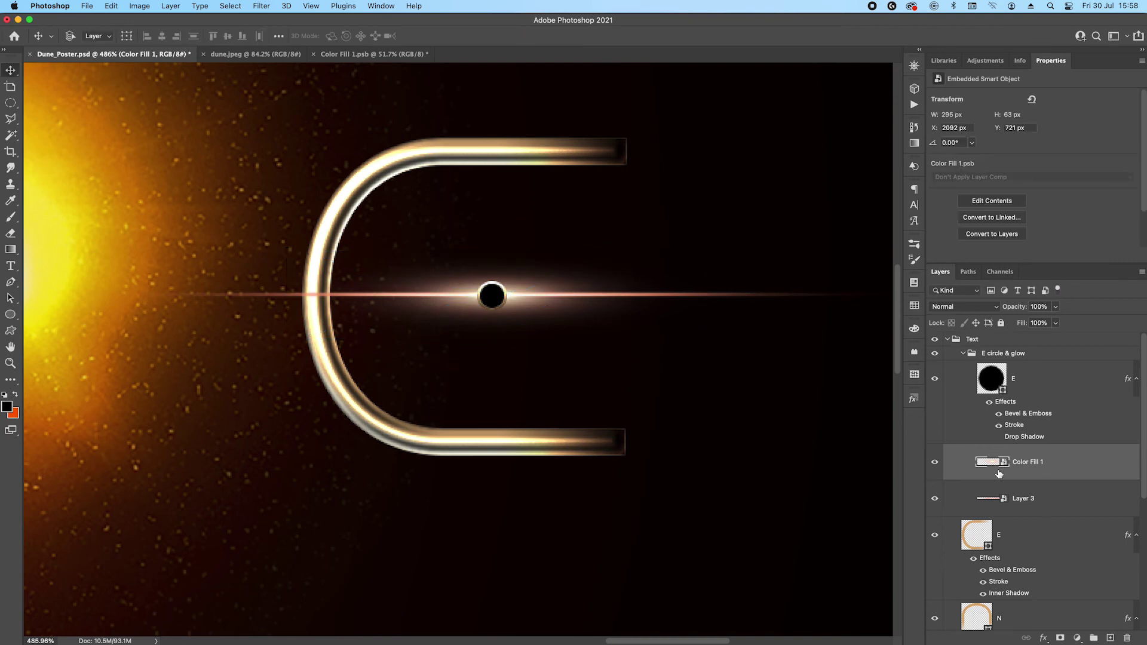
Zoom out to show the sun and neighbouring letters, and select the Text group
click(1040, 501)
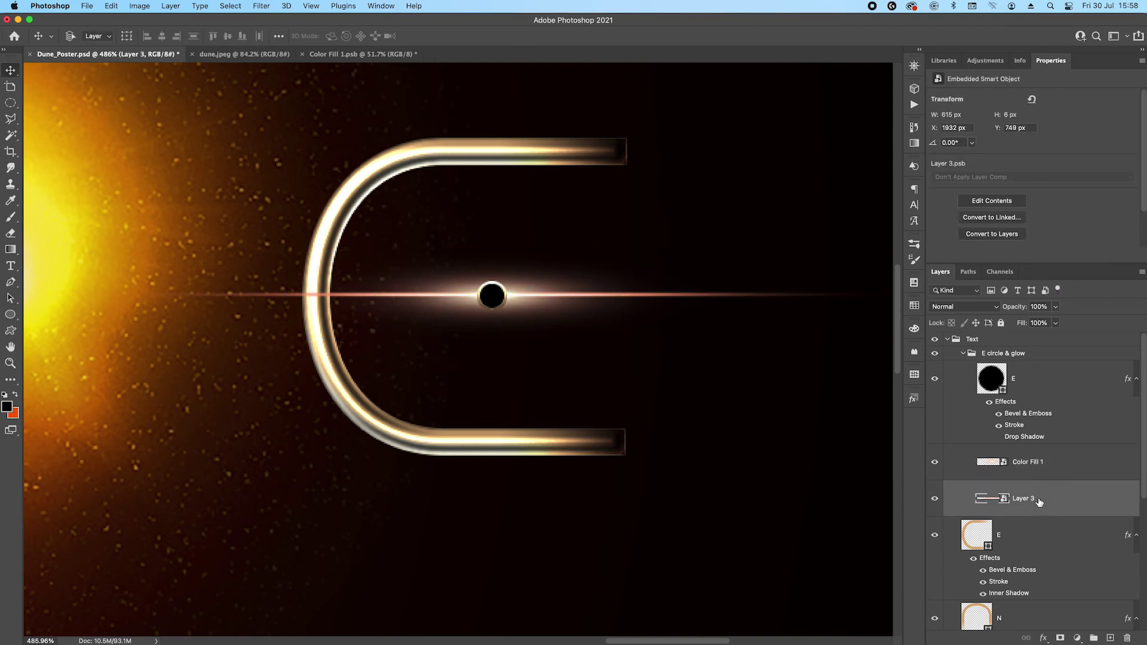
scroll(392, 345, down, 2)
scroll(261, 415, down, 2)
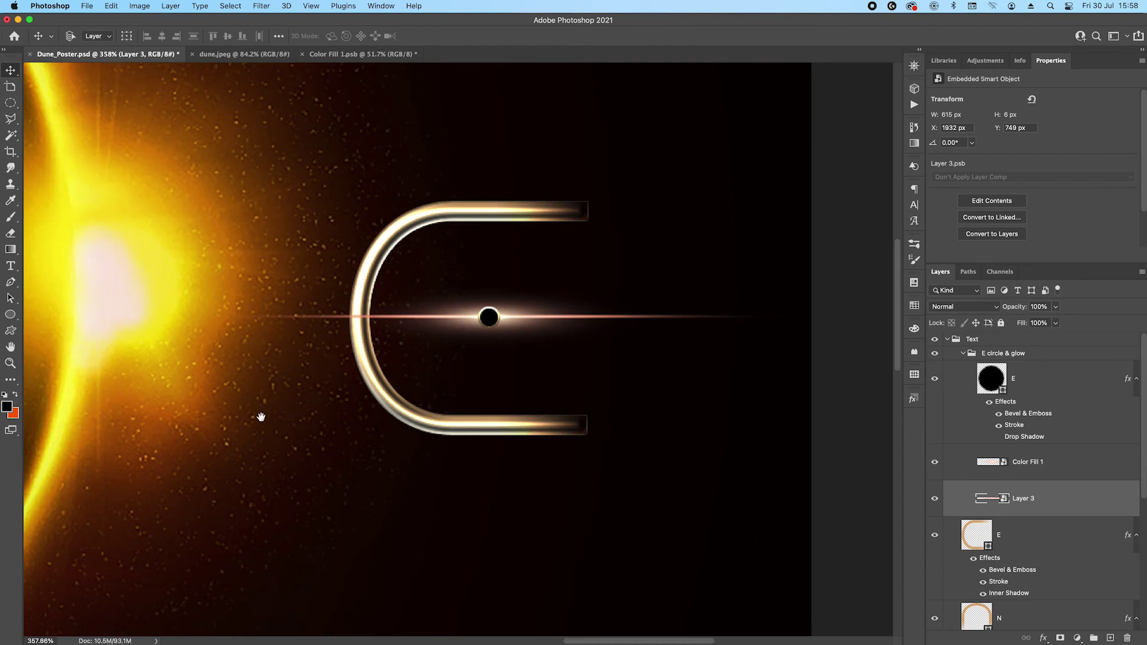
drag(261, 416, 596, 369)
scroll(596, 369, down, 5)
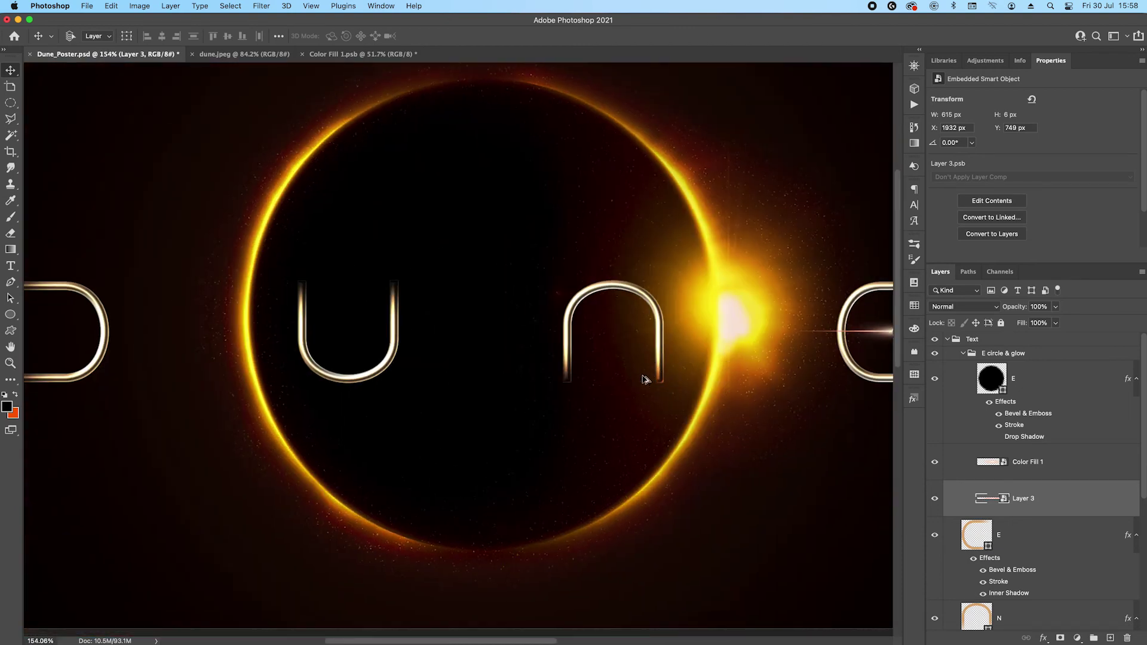
scroll(645, 380, down, 2)
click(1015, 340)
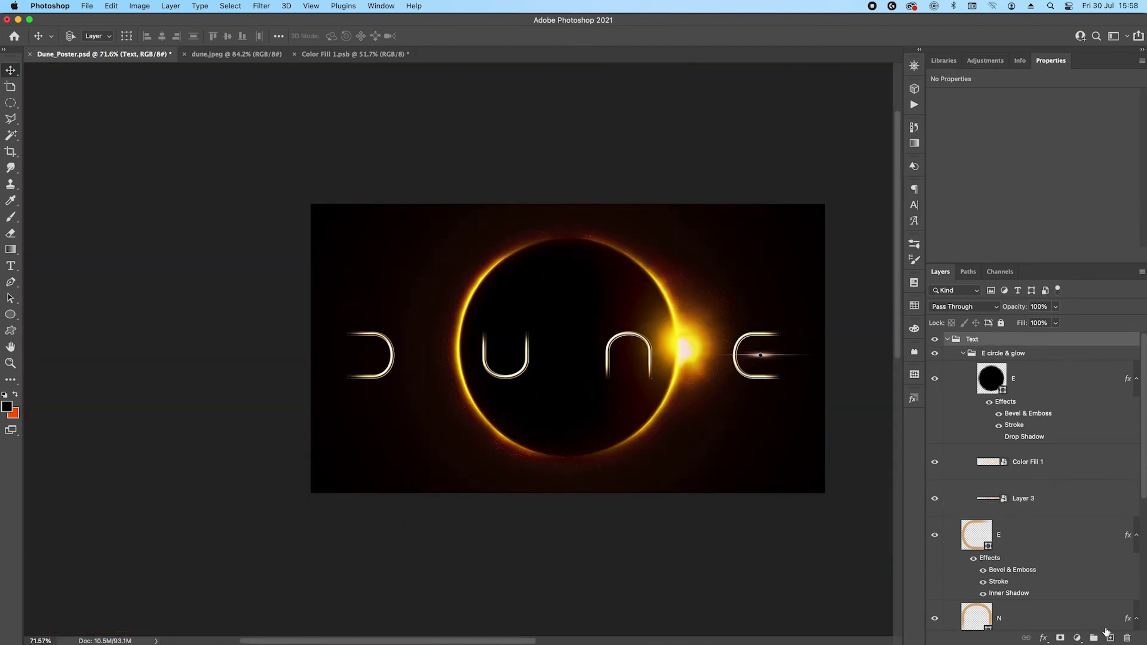
Add Layer 8 filled with black and set a lighter orange background colour
click(1109, 637)
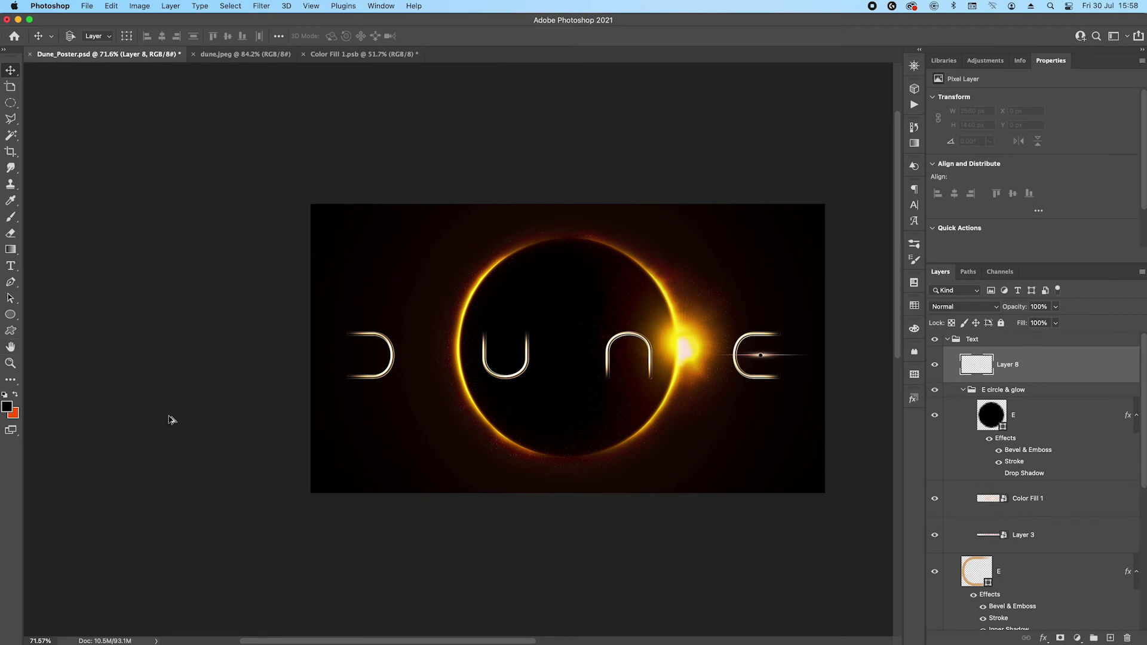
key(alt+BackSpace)
scroll(568, 348, up, 4)
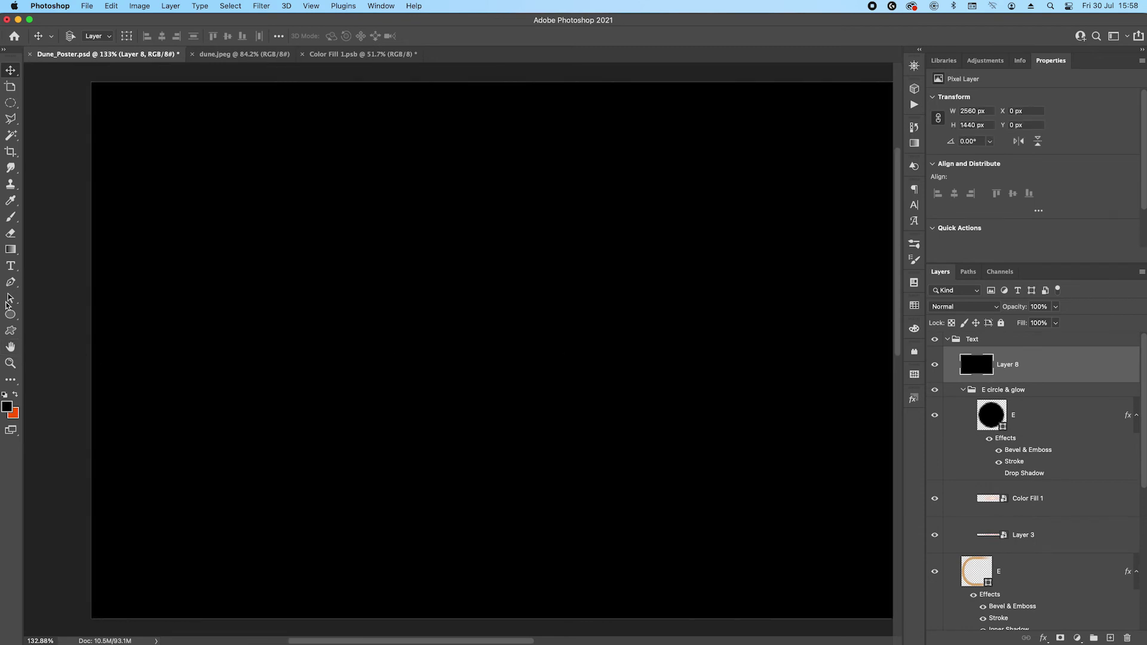
key(b)
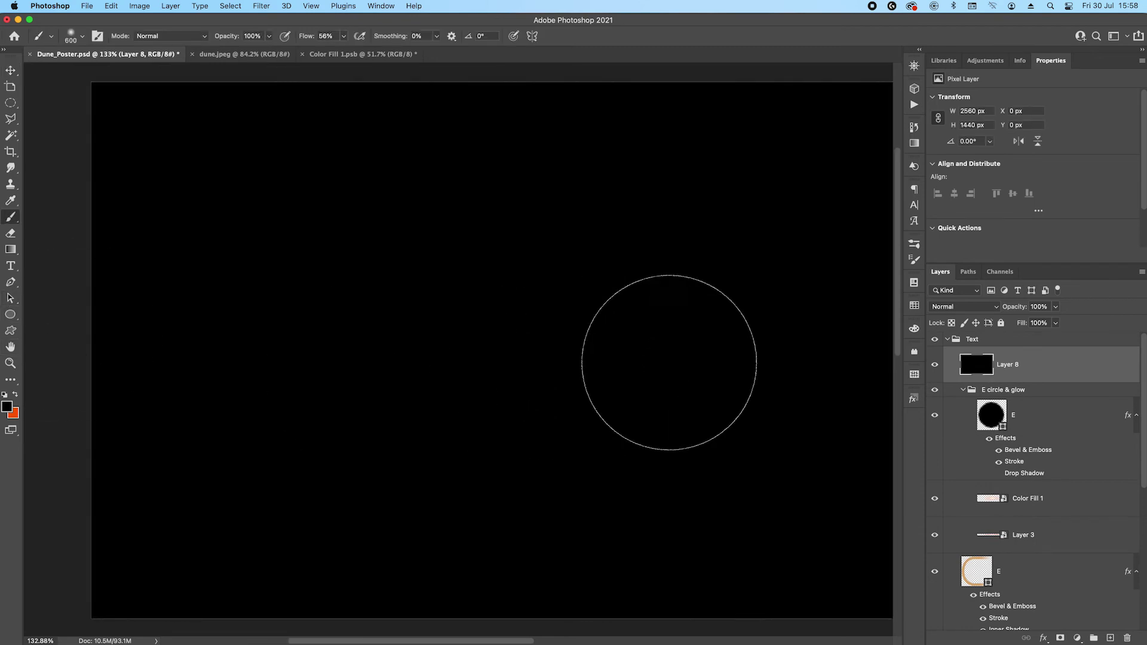
click(13, 414)
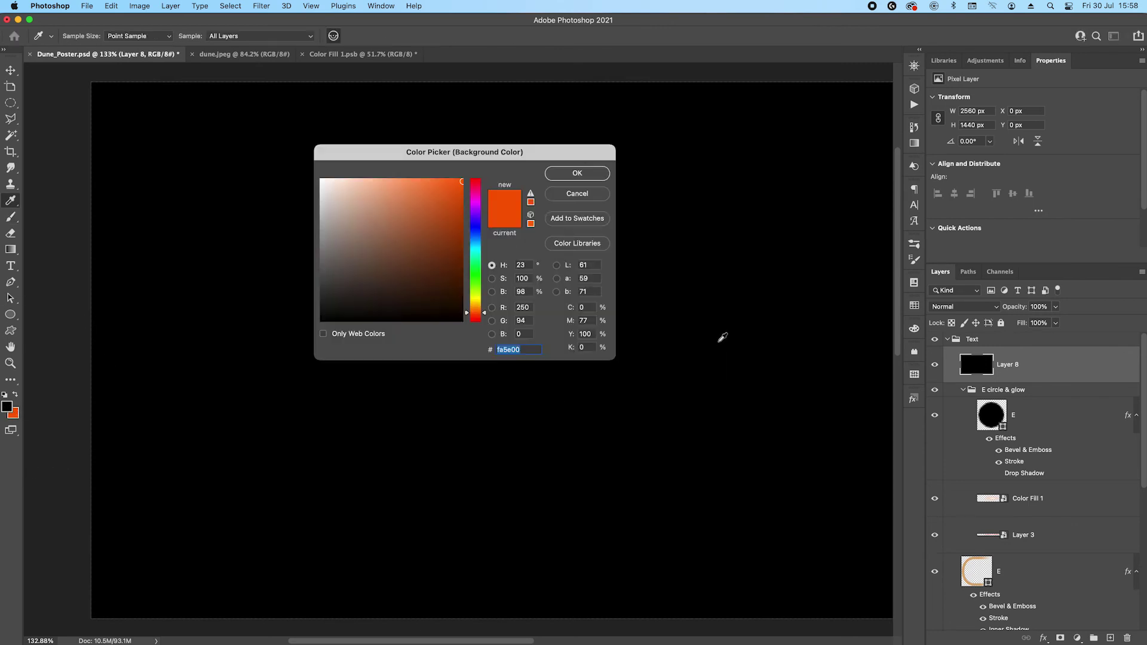
mouse_move(387, 249)
mouse_down()
mouse_move(383, 185)
mouse_move(401, 189)
mouse_up()
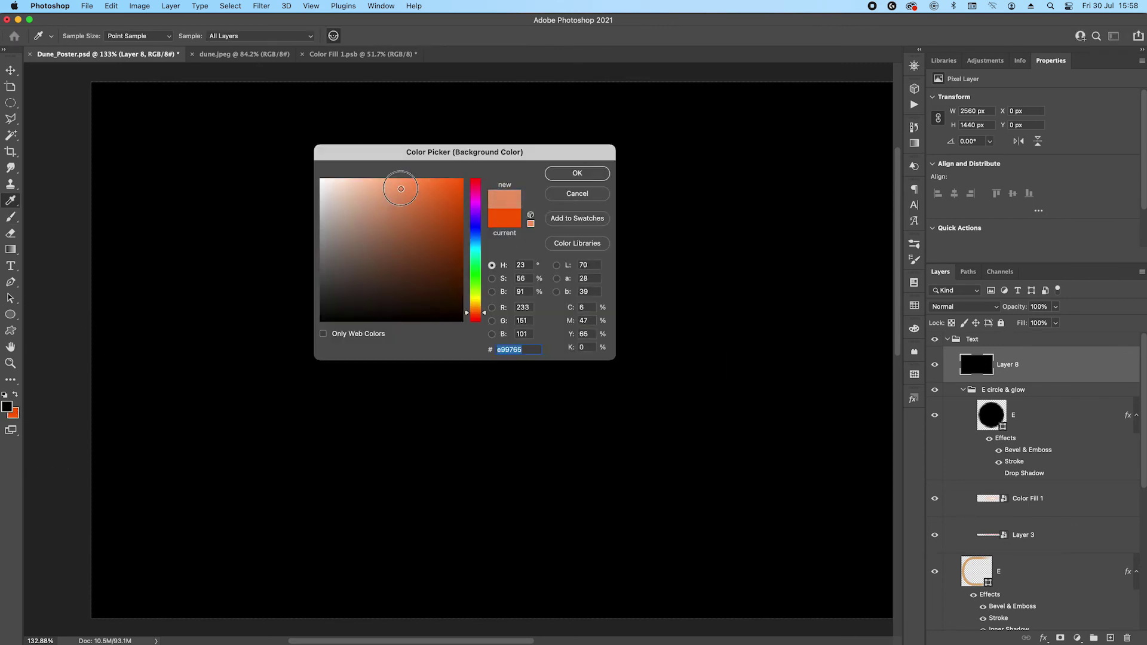
click(577, 172)
Add Layer 9 and paint a first soft dab with the brush at 30% opacity
click(1109, 637)
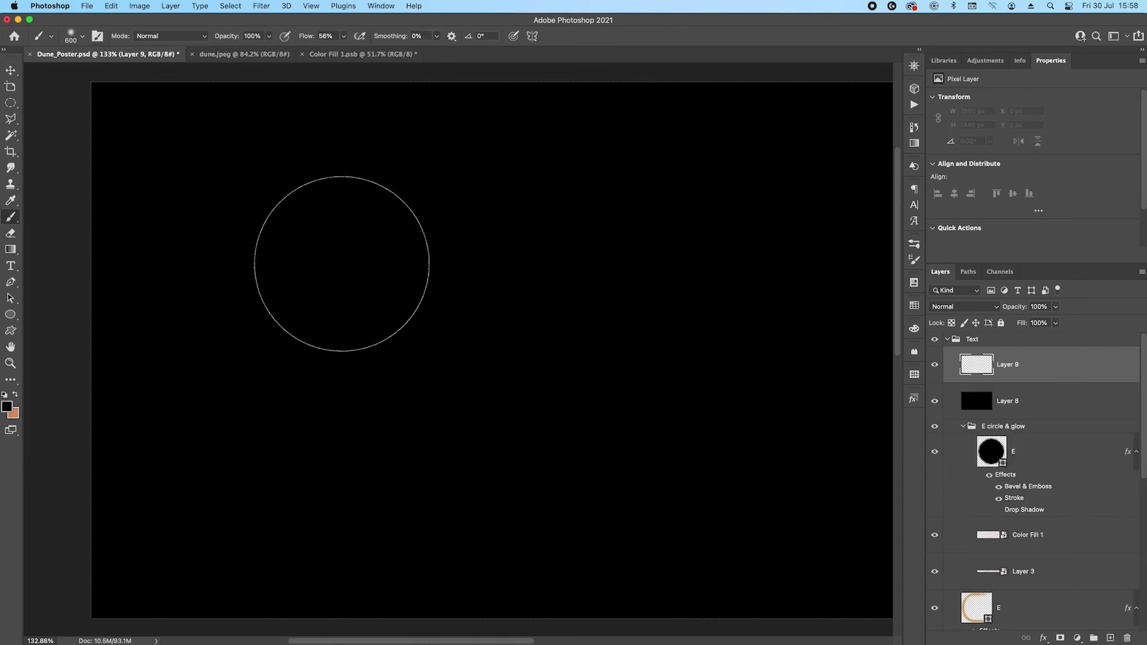
click(252, 36)
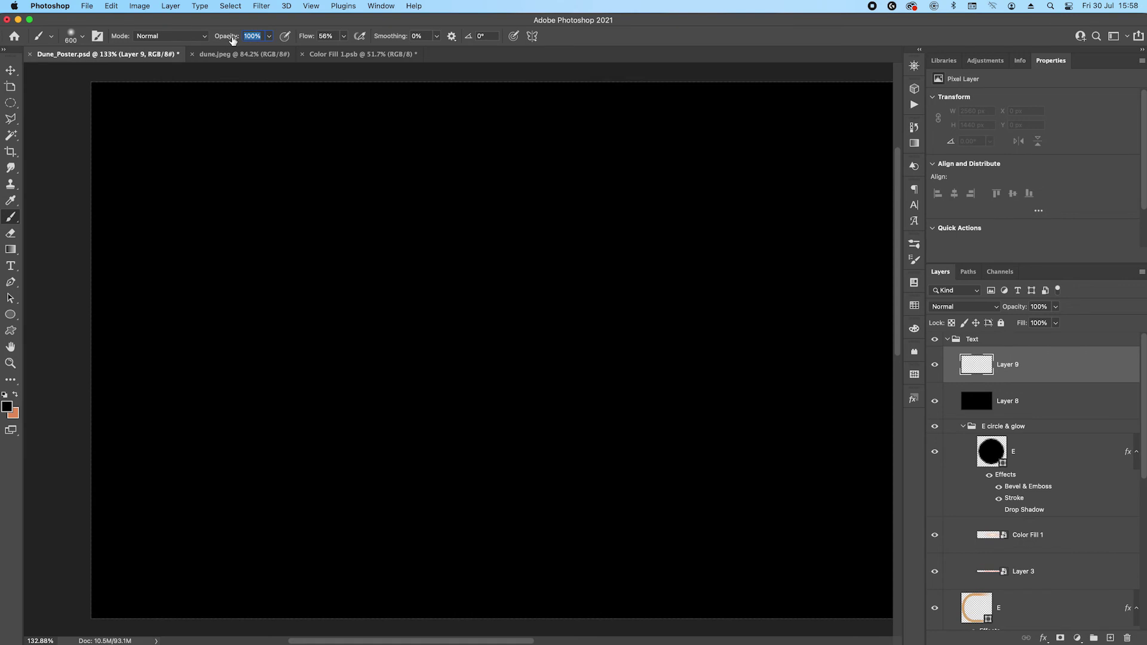
text(30)
key(Tab)
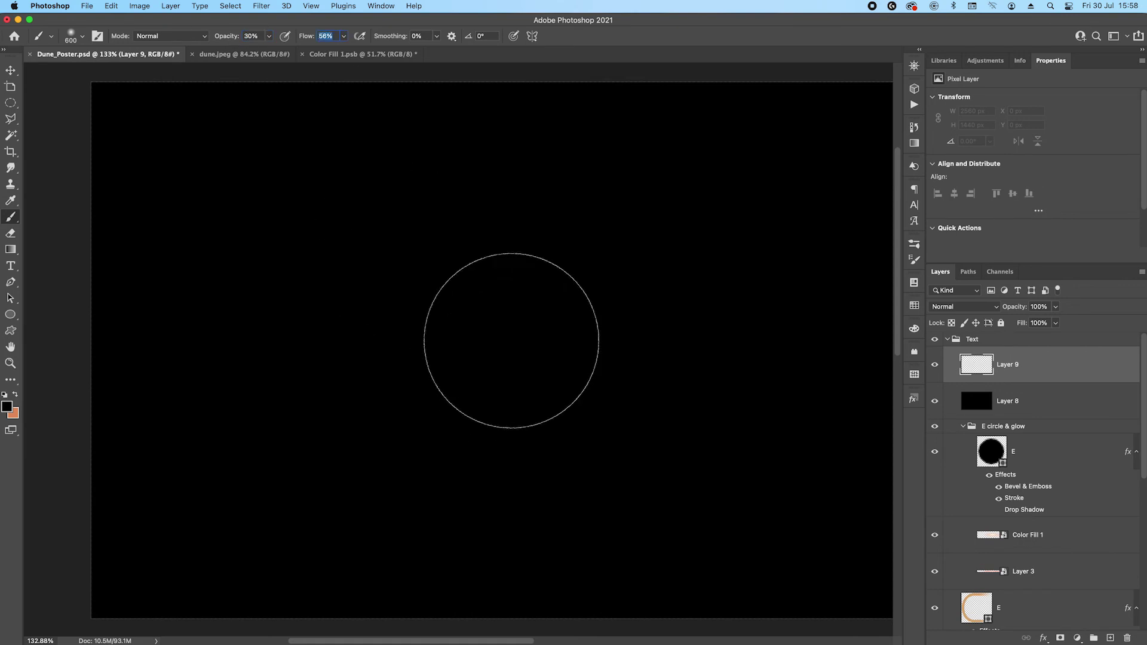
click(512, 332)
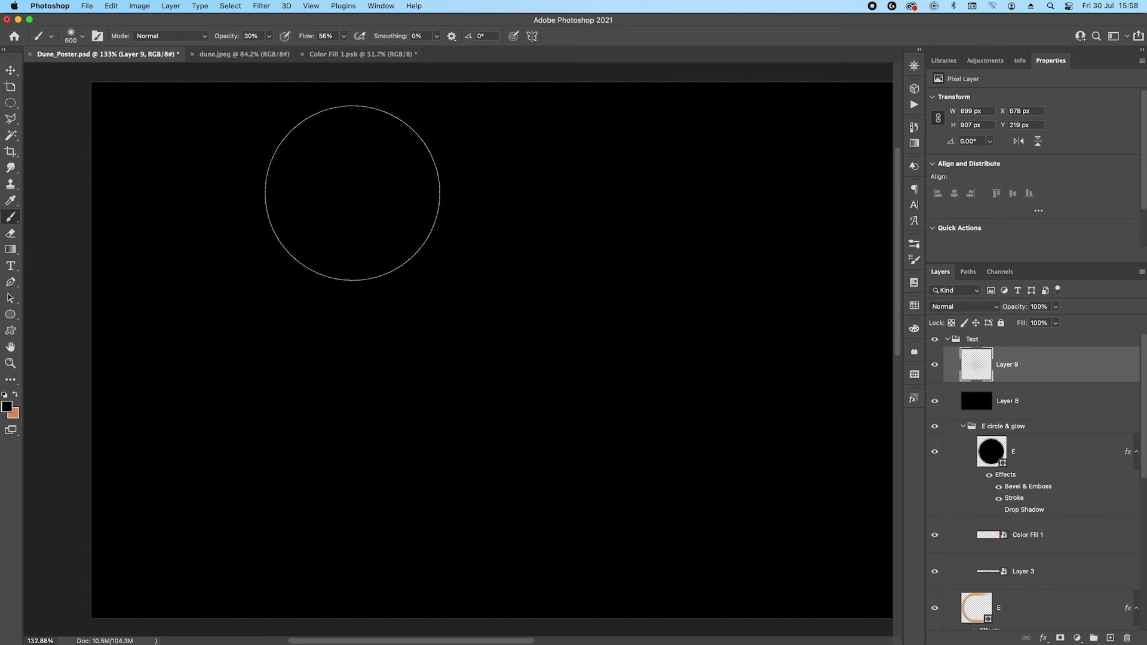
Build up a soft orange glow at the centre, then reduce the brush to 400
click(15, 395)
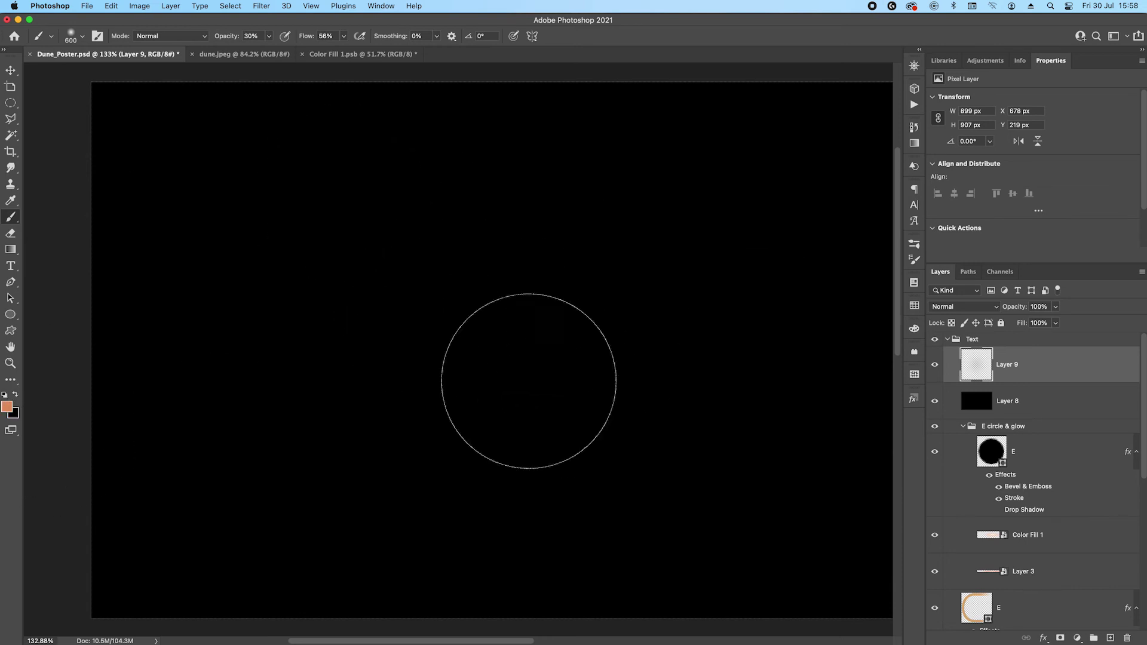
click(491, 352)
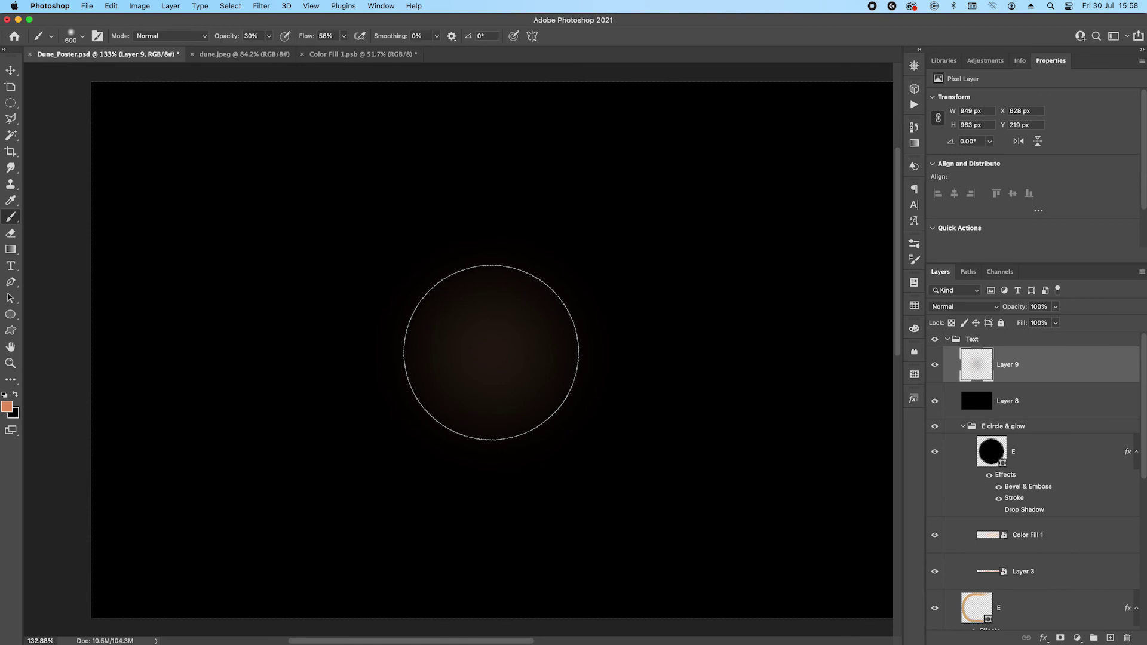
click(490, 353)
click(491, 352)
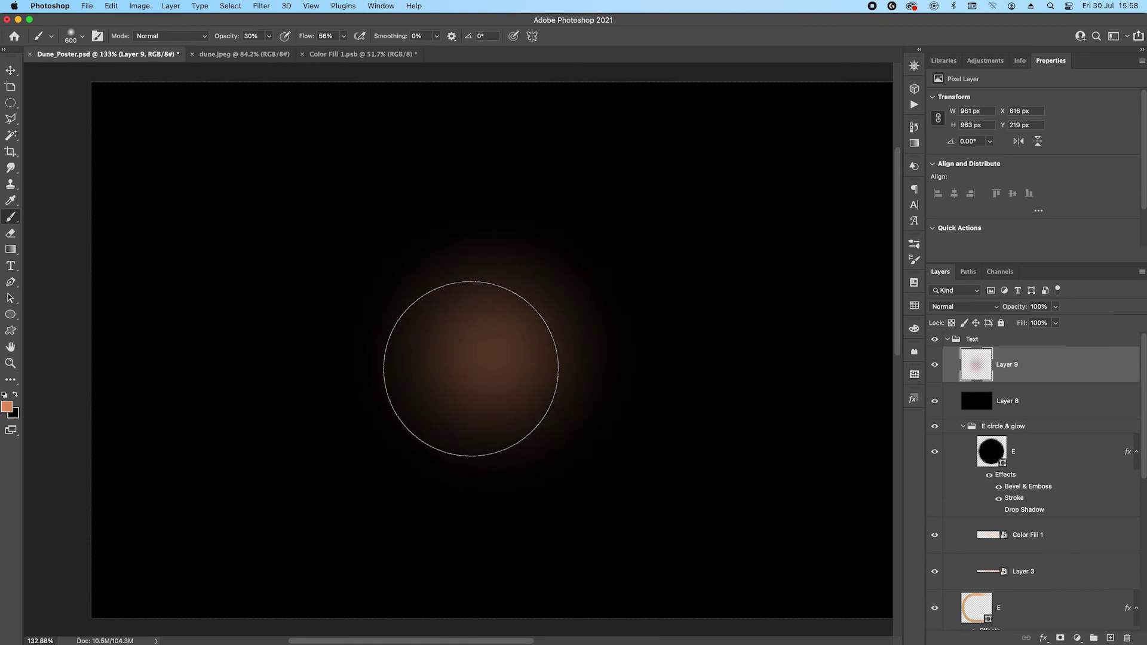
scroll(495, 352, up, 2)
key(bracketleft)
key(bracketleft)
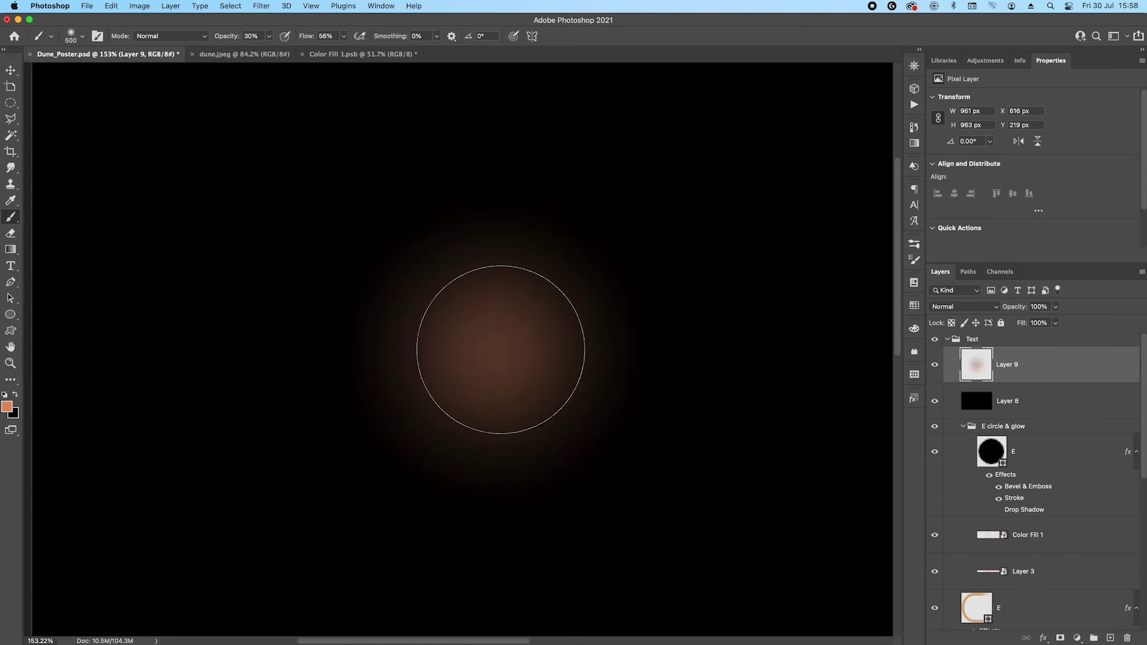
Brighten the glow centre with lighter peach, then choose an even lighter peach at brush size 250
click(8, 408)
drag(388, 189, 369, 173)
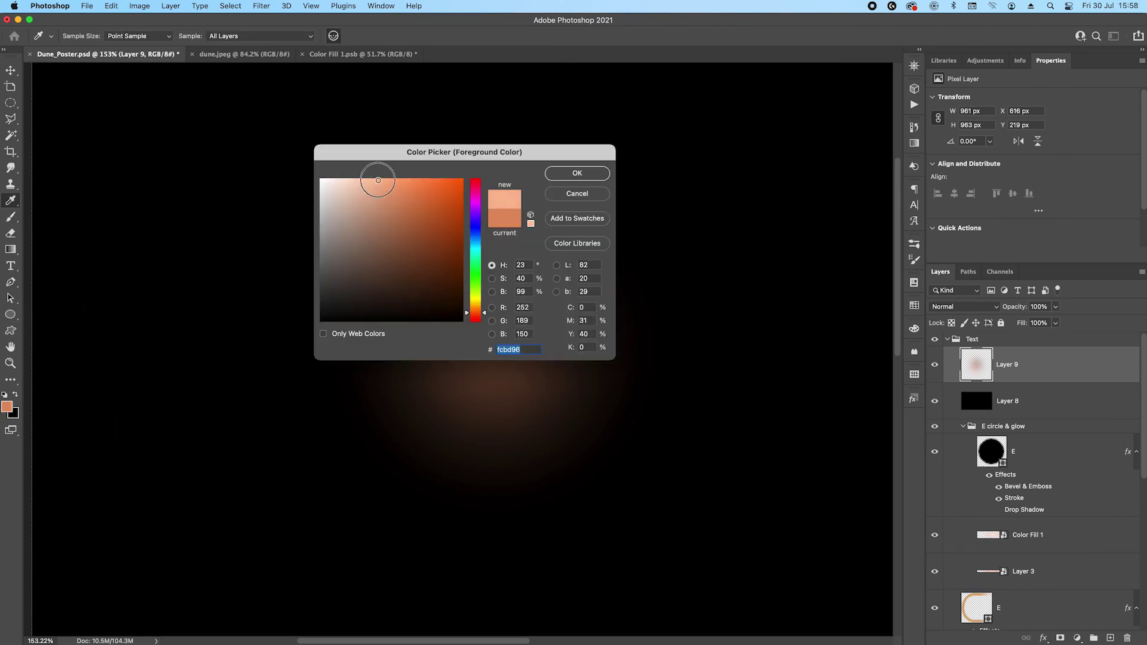
click(577, 173)
click(498, 351)
click(495, 352)
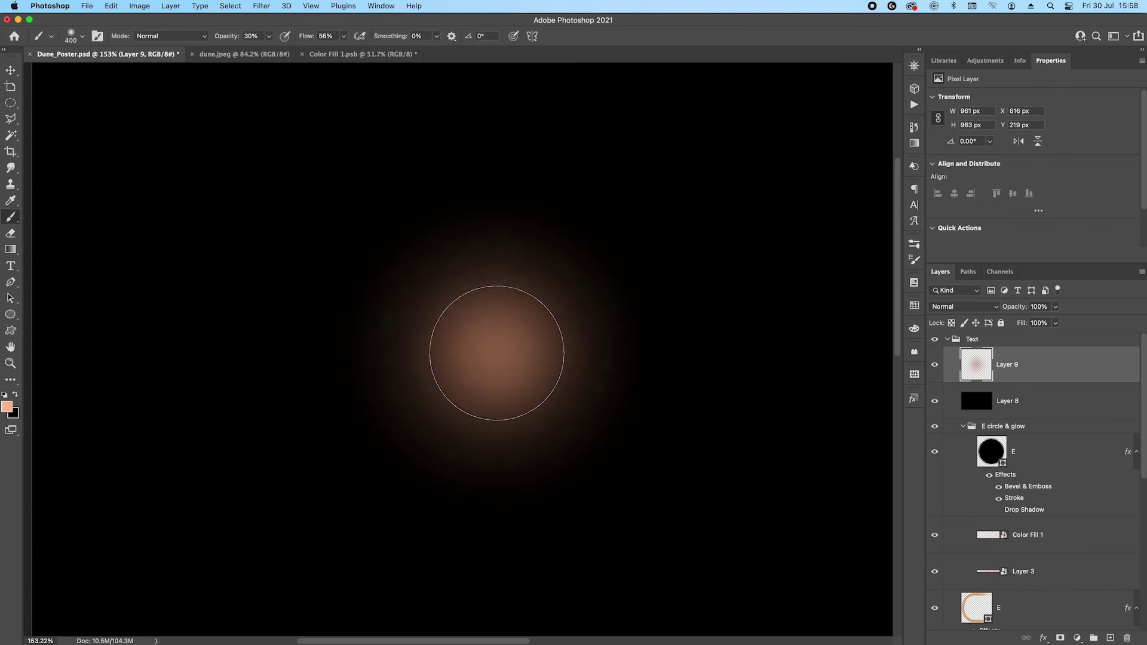
key(bracketleft)
key(bracketleft)
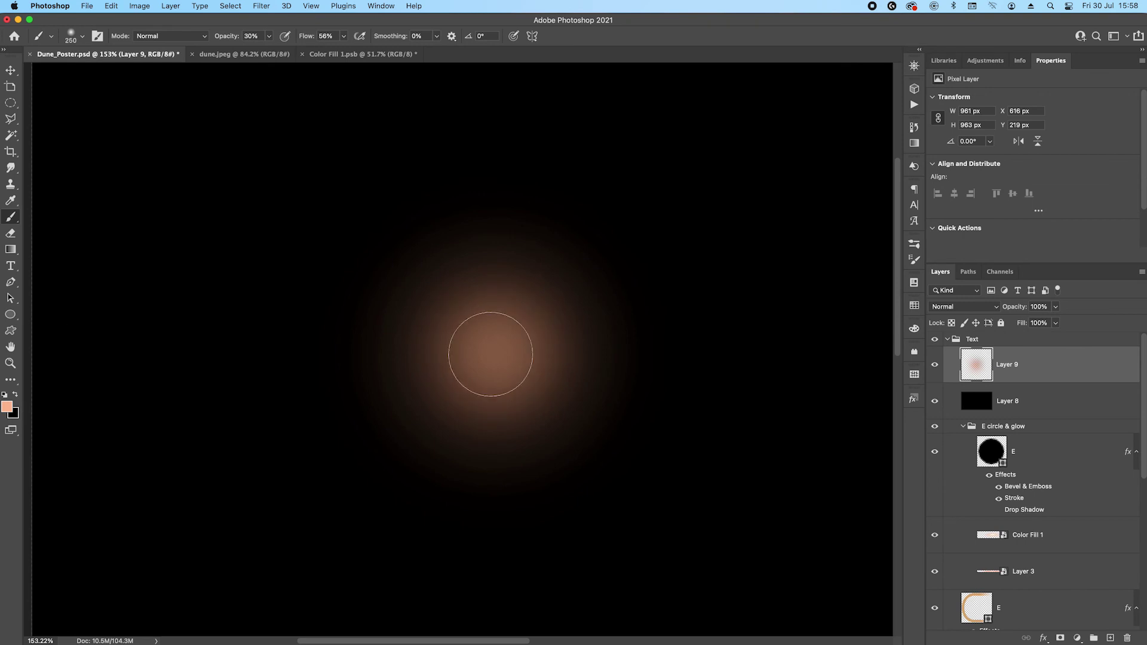
click(8, 409)
drag(377, 180, 353, 176)
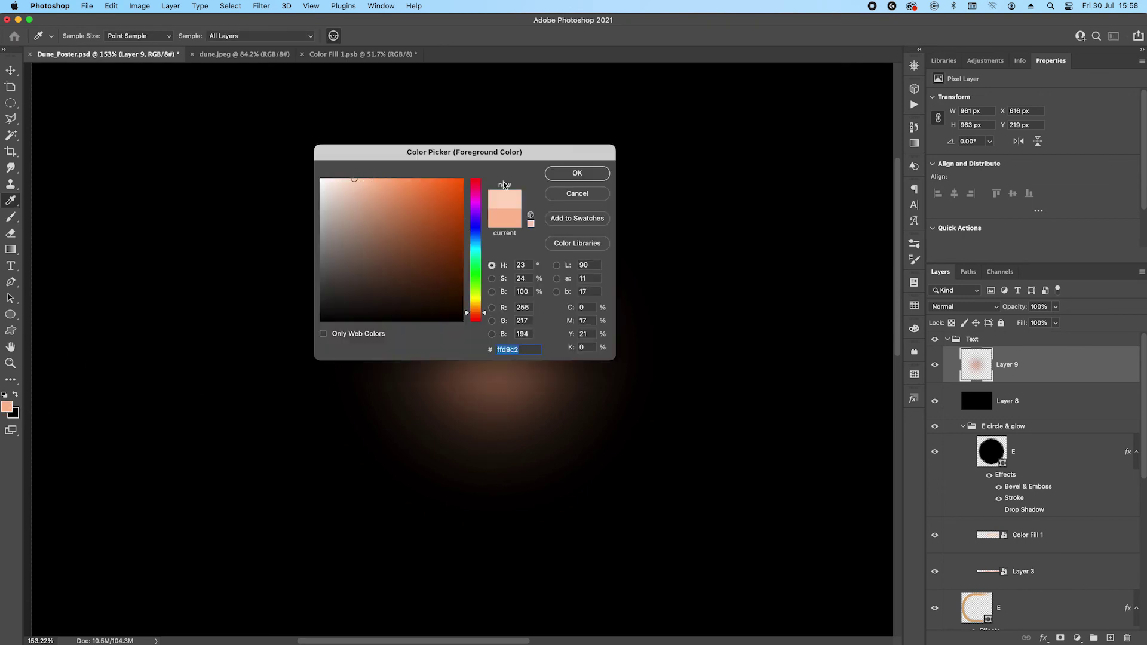
click(577, 172)
Dab bright peach into the glow core at sizes 200–250, then squash the glow into a flat streak
key(bracketleft)
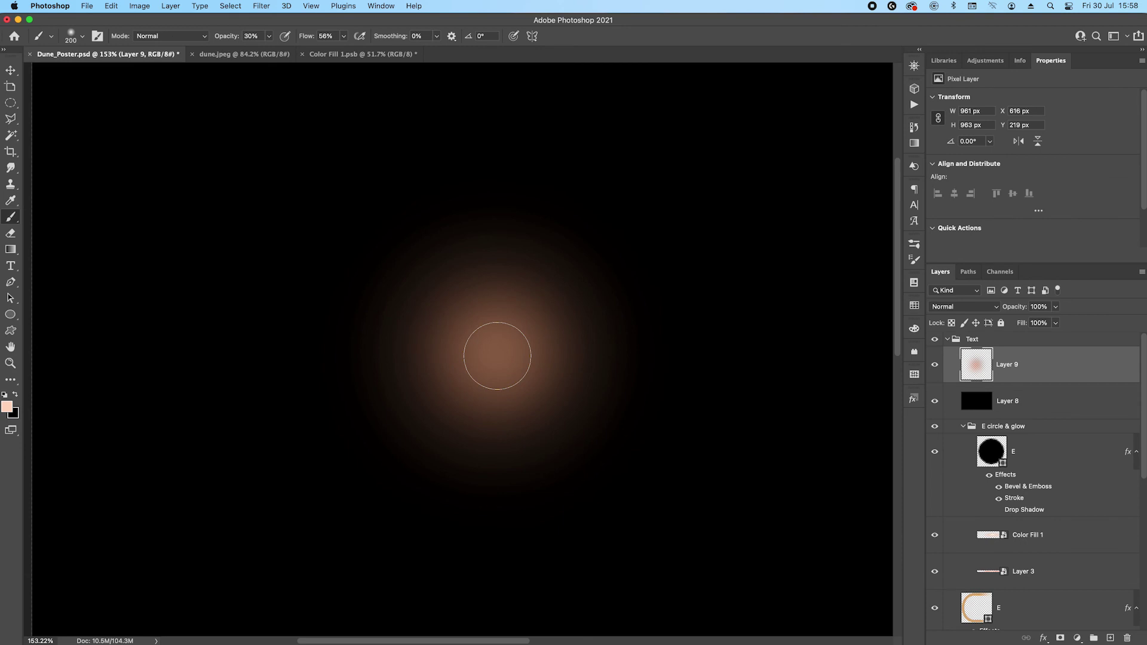
click(494, 356)
click(493, 356)
click(494, 356)
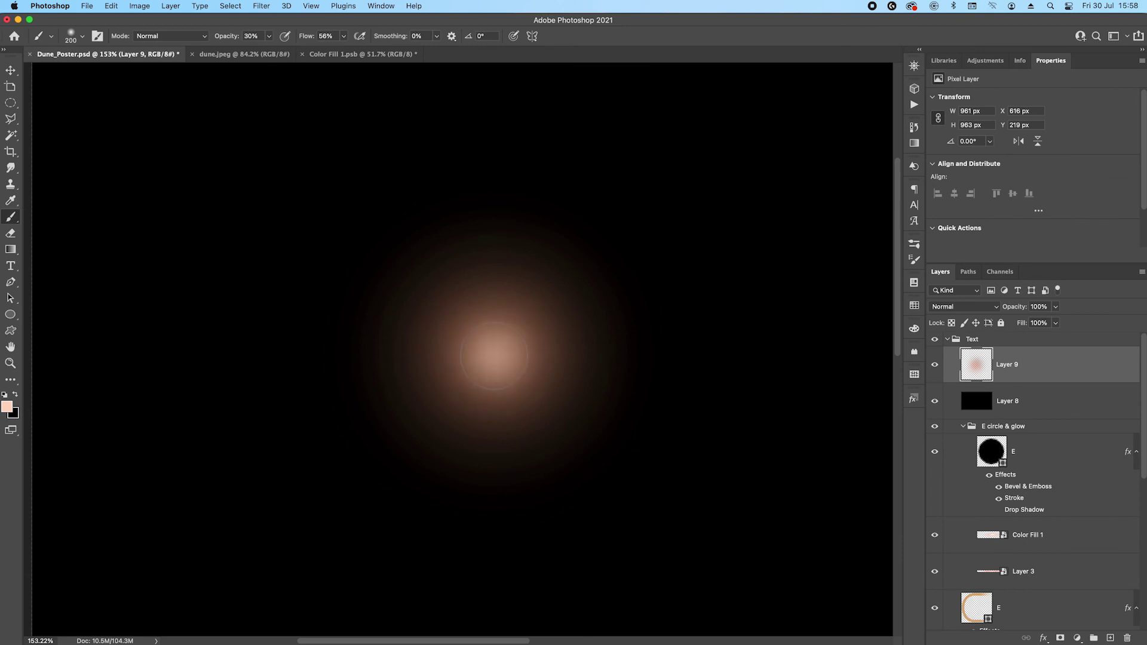
click(493, 356)
key(bracketright)
click(494, 356)
click(494, 356)
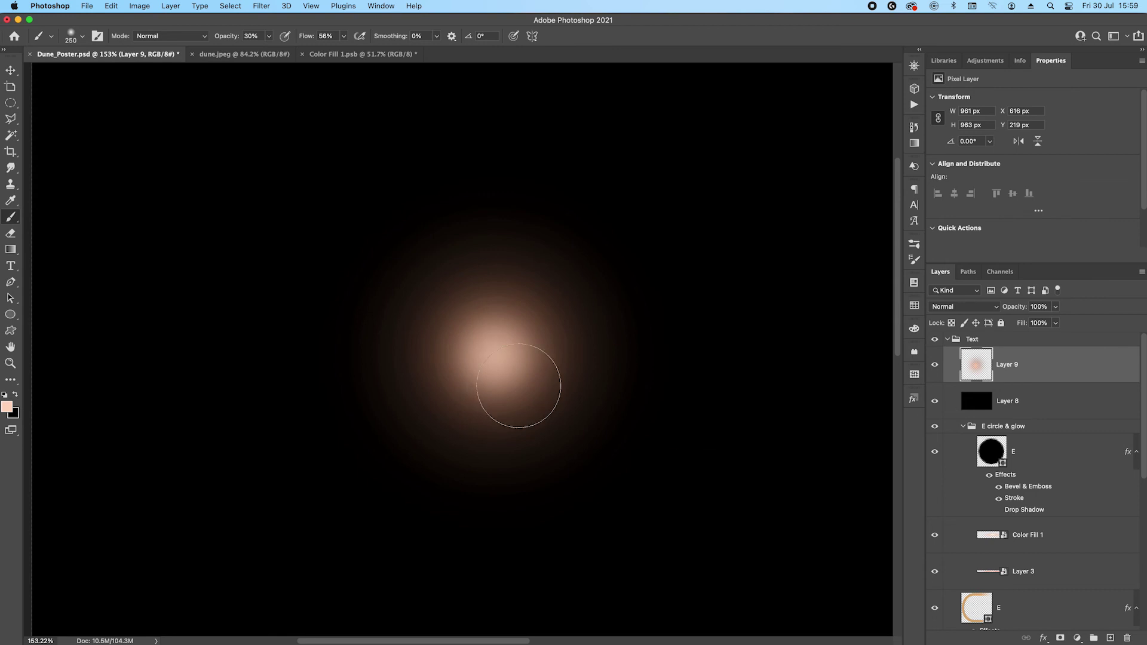
key(super+t)
drag(505, 134, 516, 337)
Commit the flattened 13 px peach streak and return to the Brush
key(Return)
key(b)
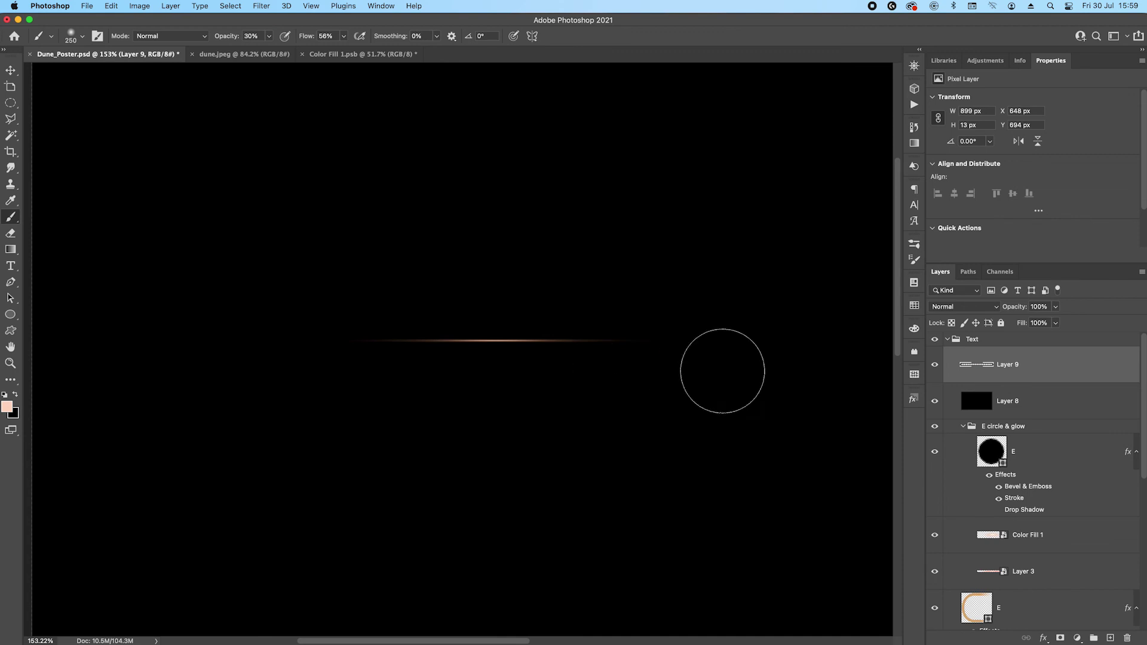
scroll(472, 338, up, 6)
scroll(485, 348, down, 5)
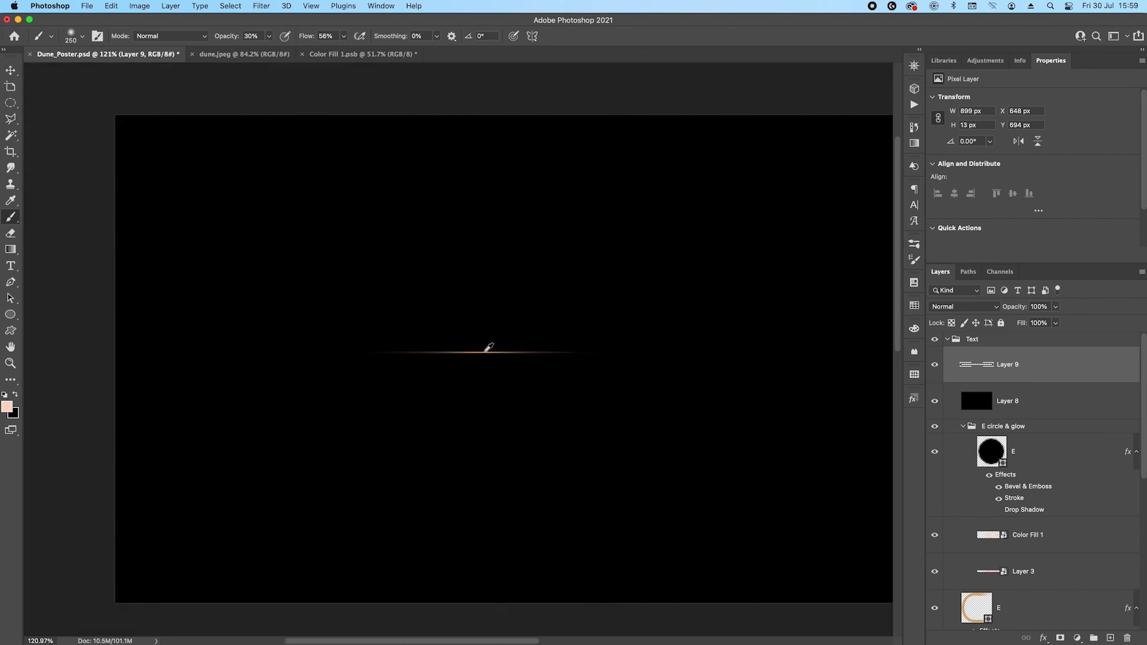
scroll(477, 342, up, 3)
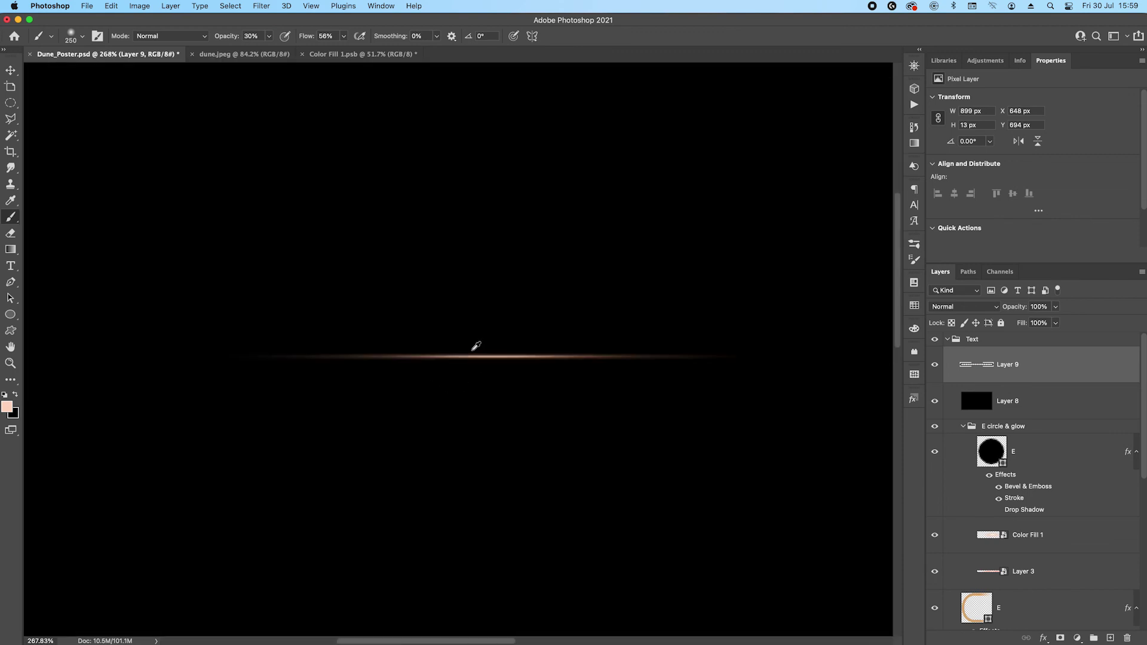
Hide and delete Layer 8 and Layer 9, then zoom around to inspect the E
click(934, 366)
click(934, 401)
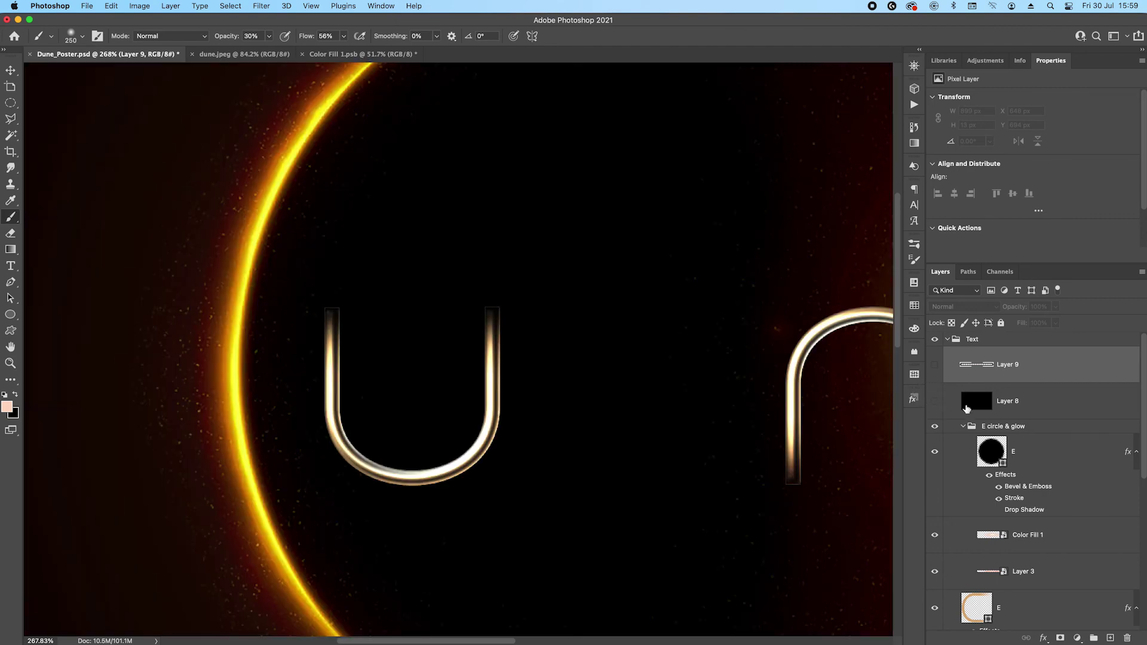
click(1034, 399)
shift+click(1040, 378)
key(BackSpace)
scroll(663, 272, down, 5)
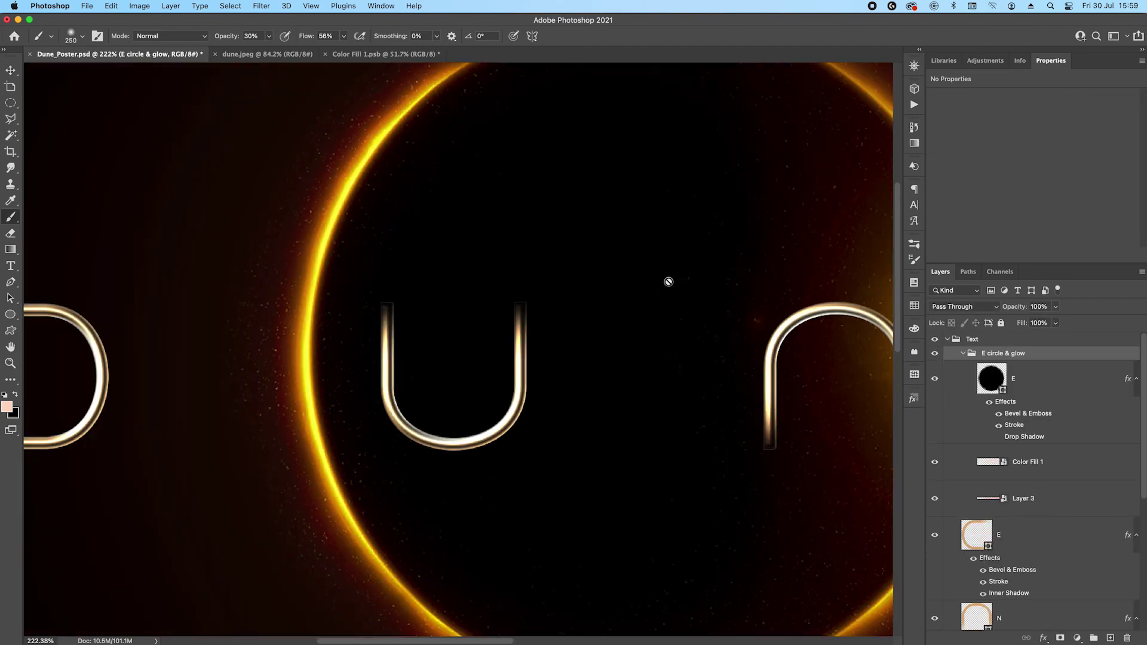
scroll(678, 302, up, 6)
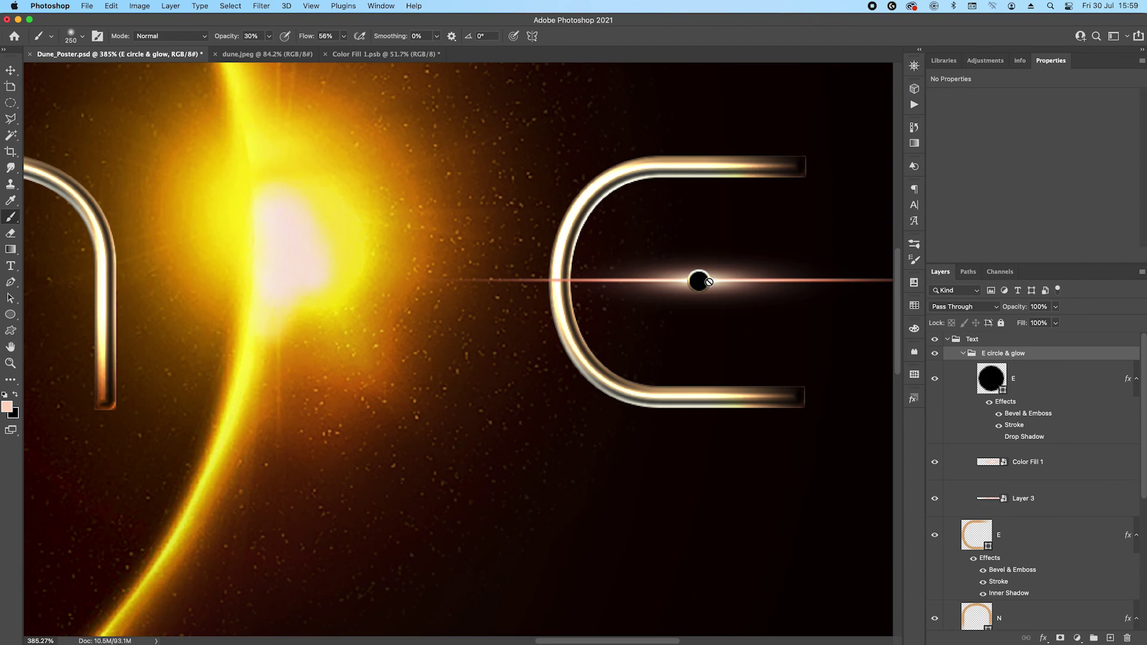
scroll(714, 277, down, 1)
scroll(714, 276, down, 6)
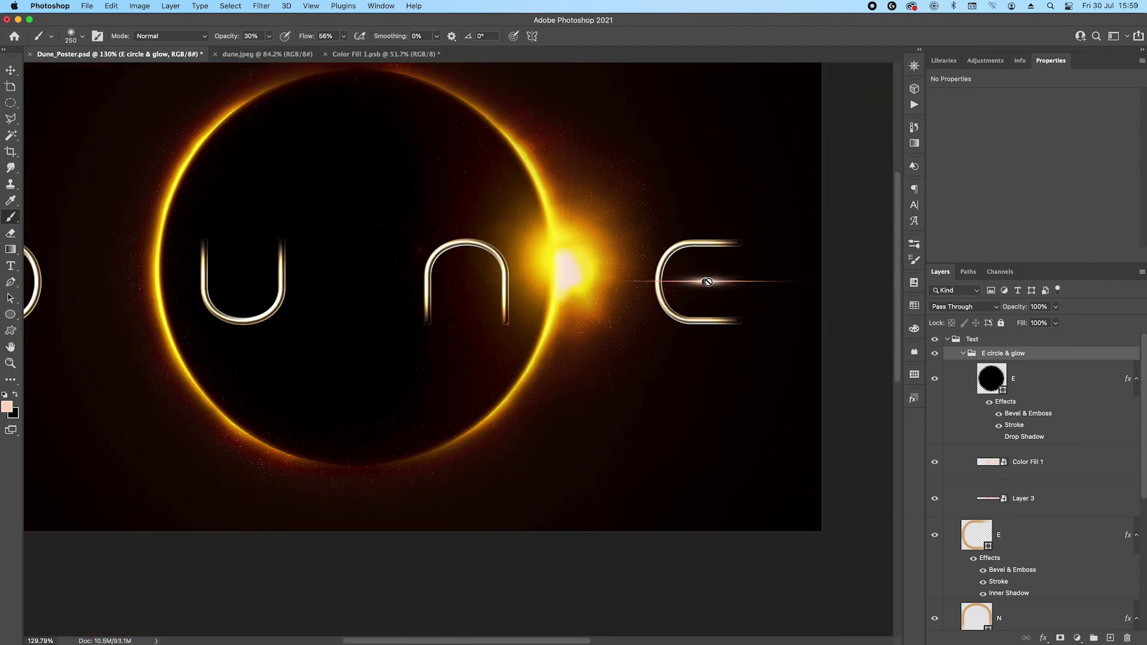
scroll(478, 217, down, 3)
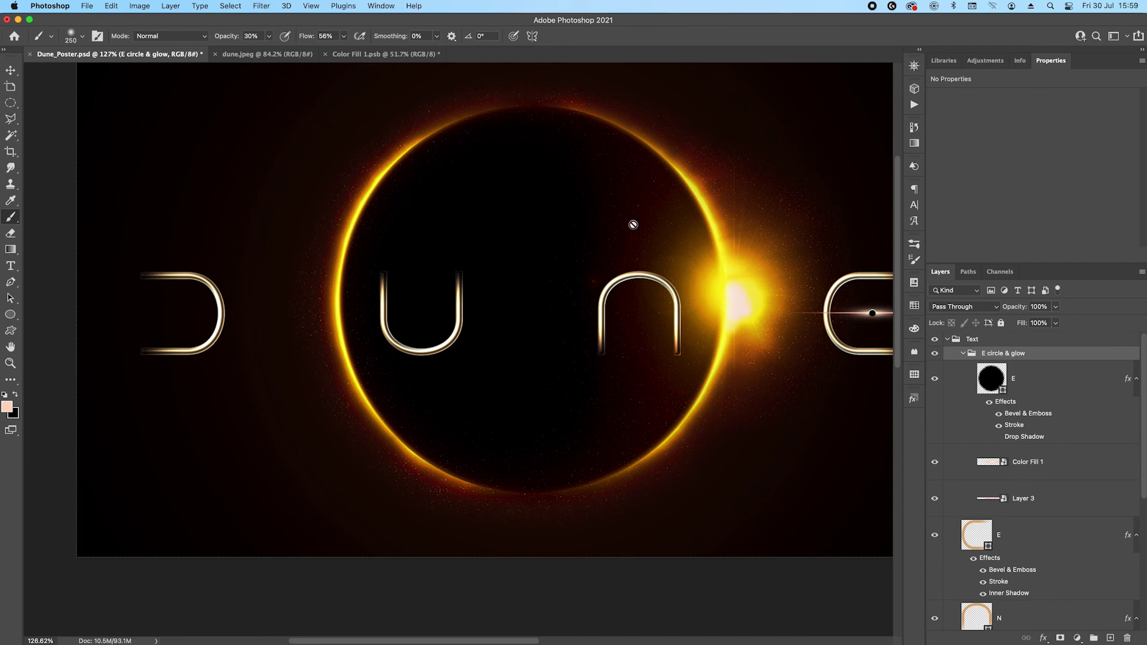
scroll(598, 222, up, 3)
drag(598, 223, 602, 224)
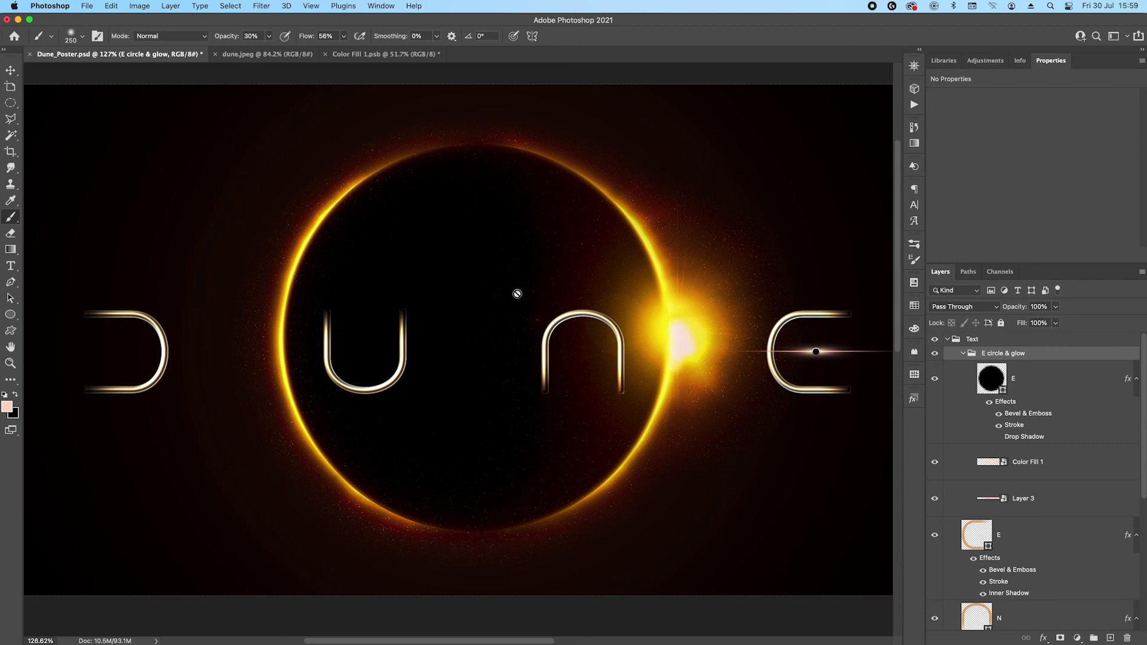
scroll(520, 291, down, 2)
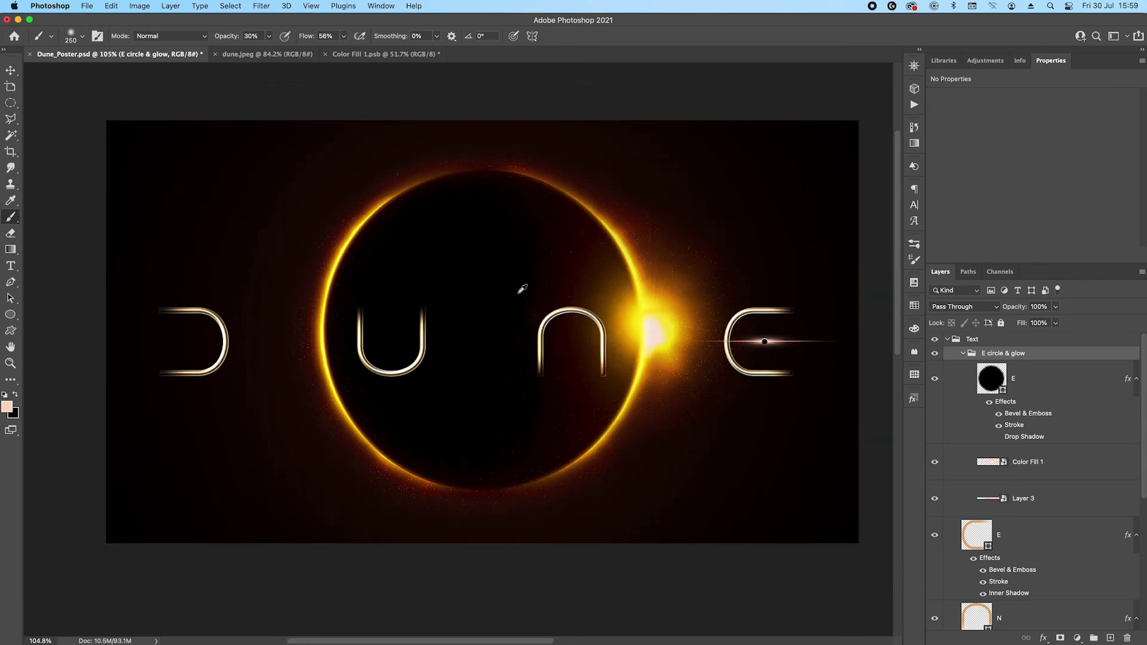